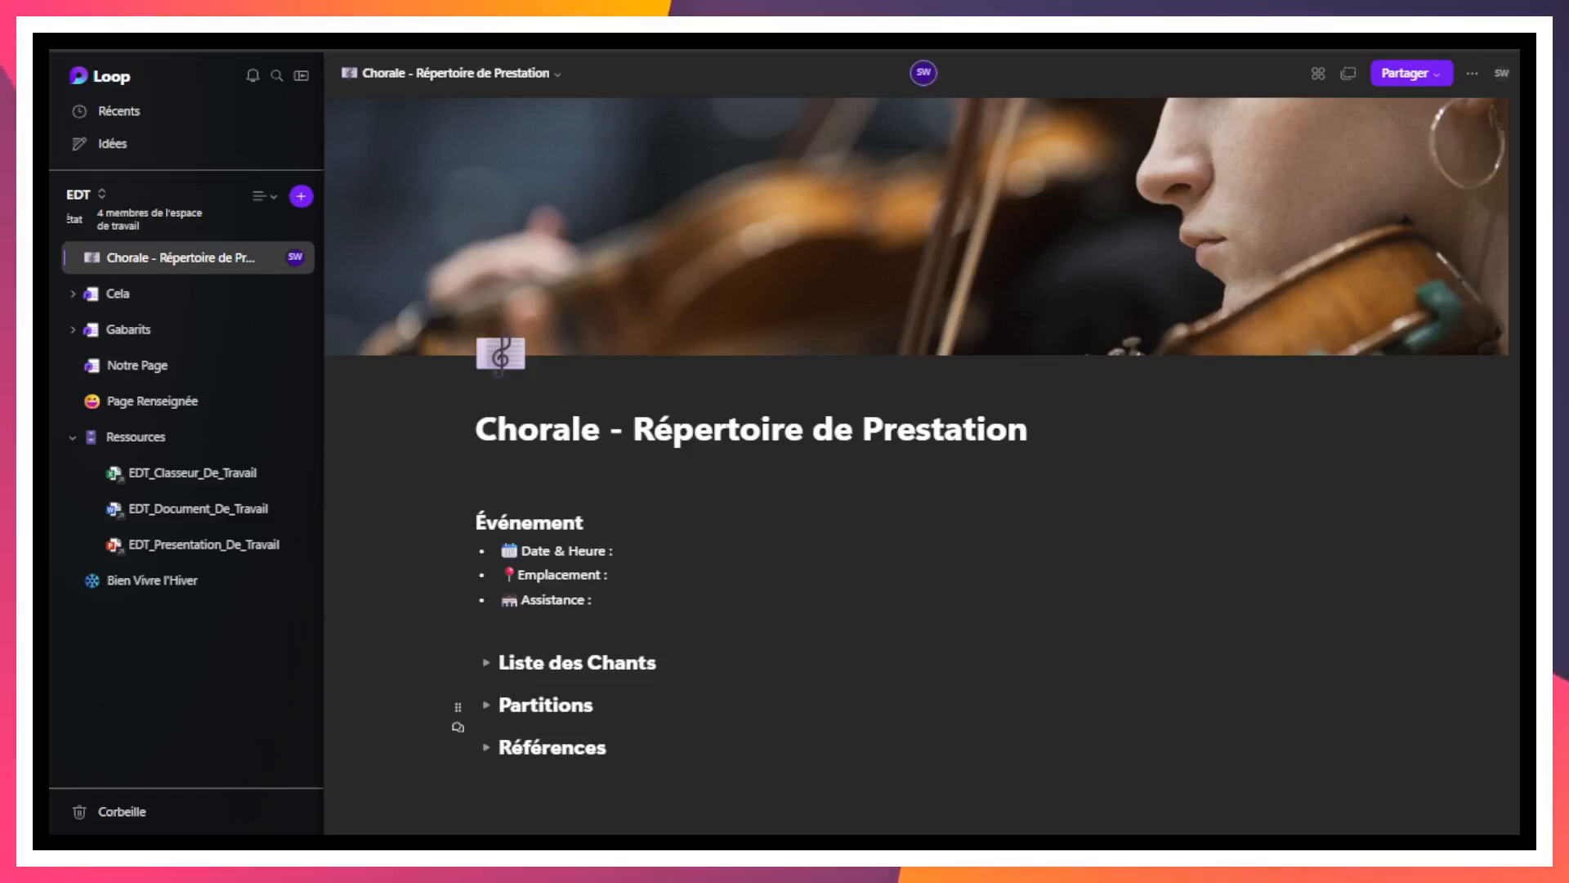
Step: Create a new page in the EDT workspace and browse its template gallery, closing it without applying a template
left_click(303, 200)
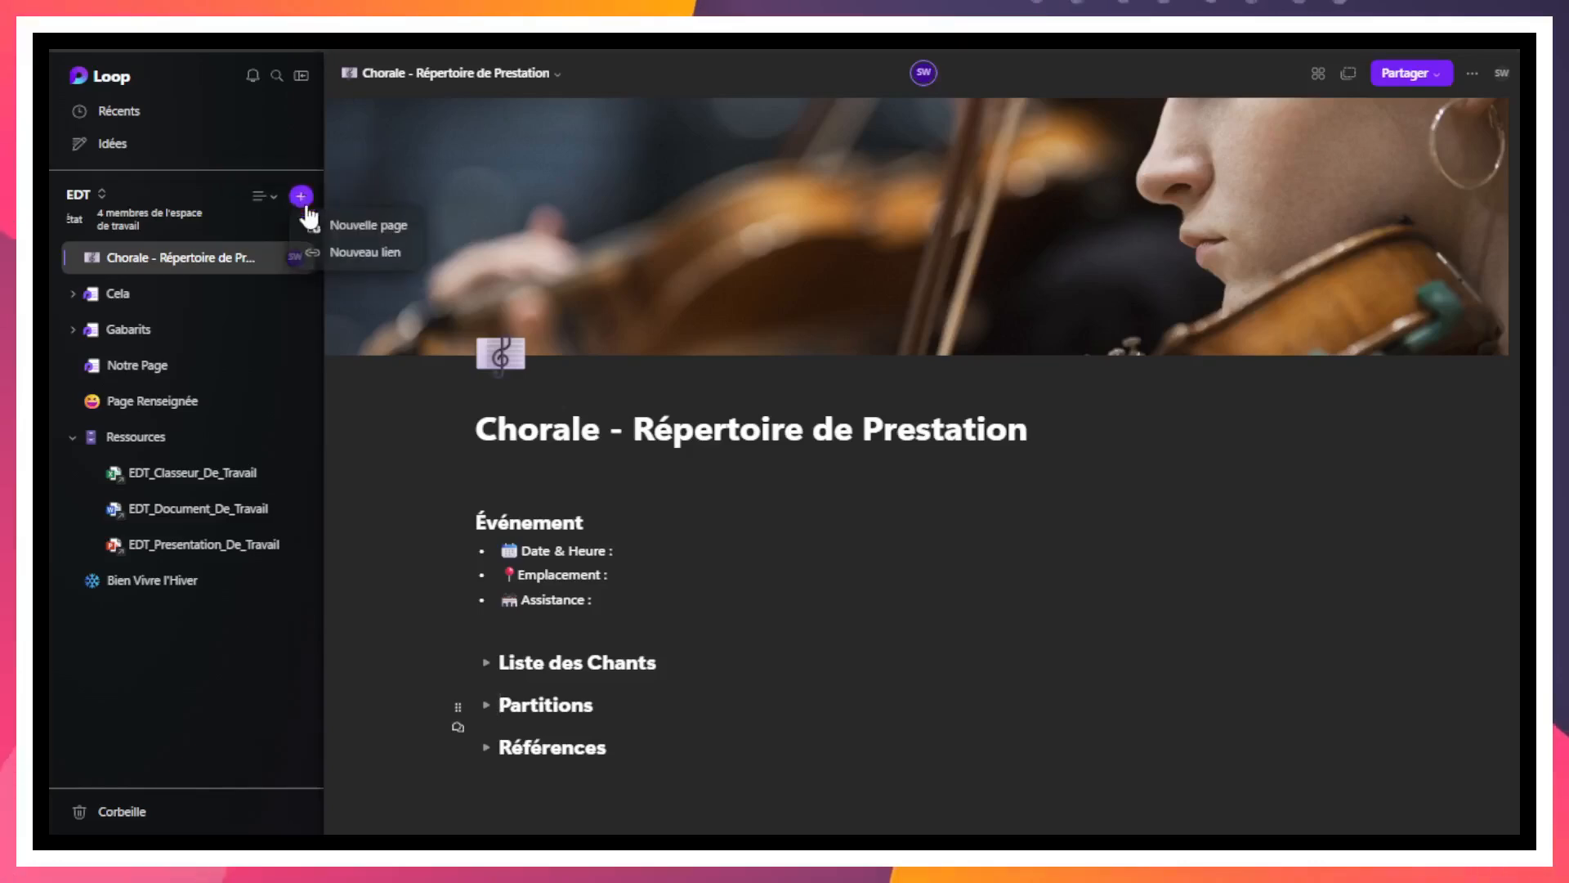
left_click(351, 232)
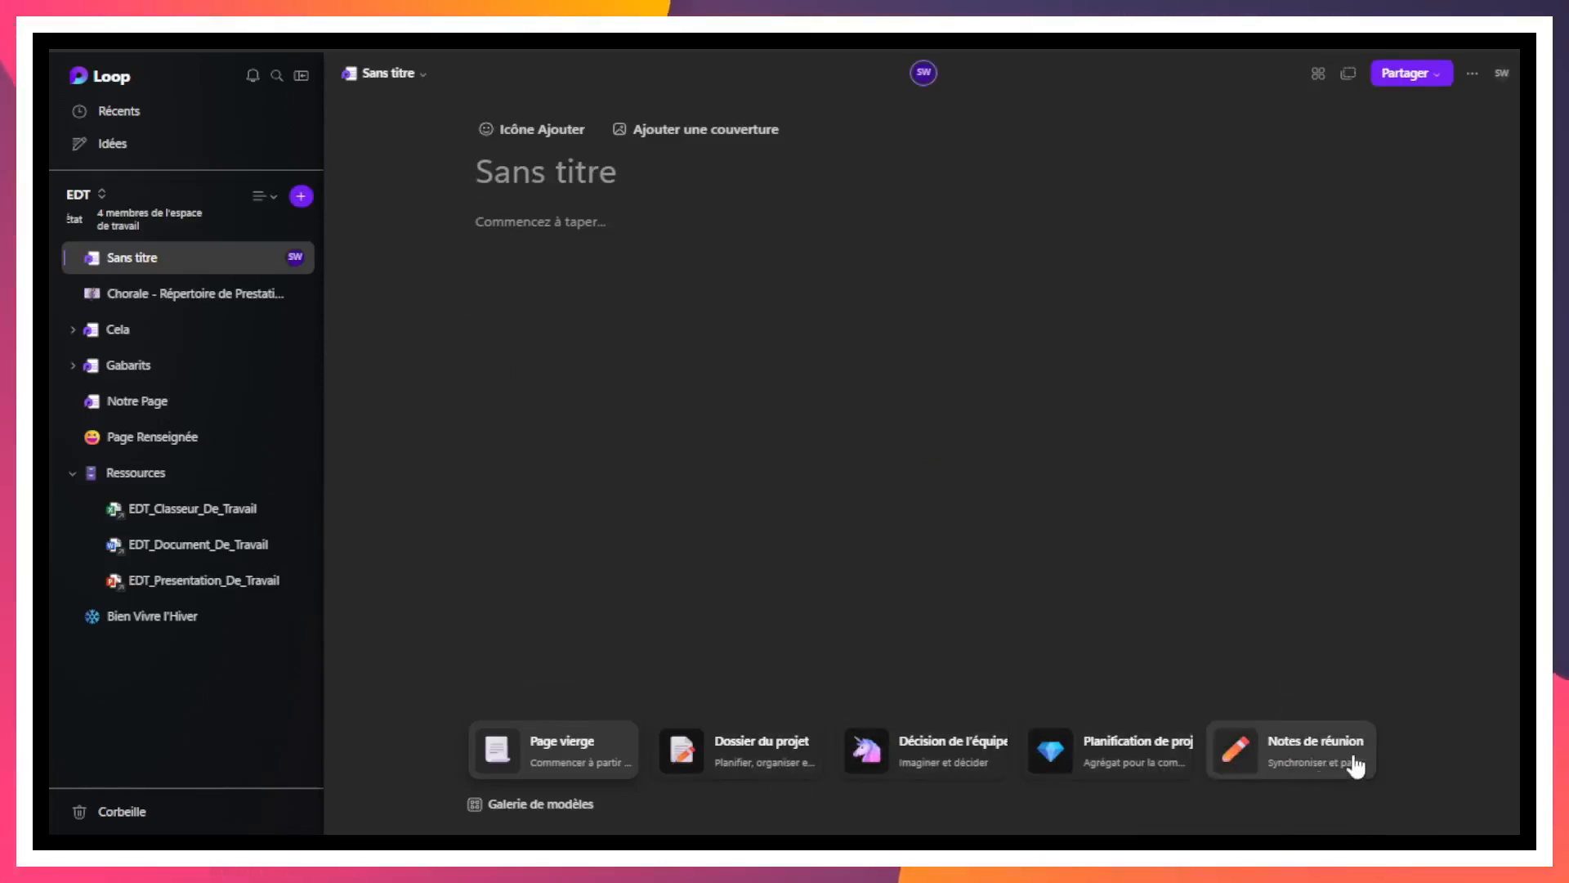
left_click(541, 804)
scroll(401, 364, "down", 5)
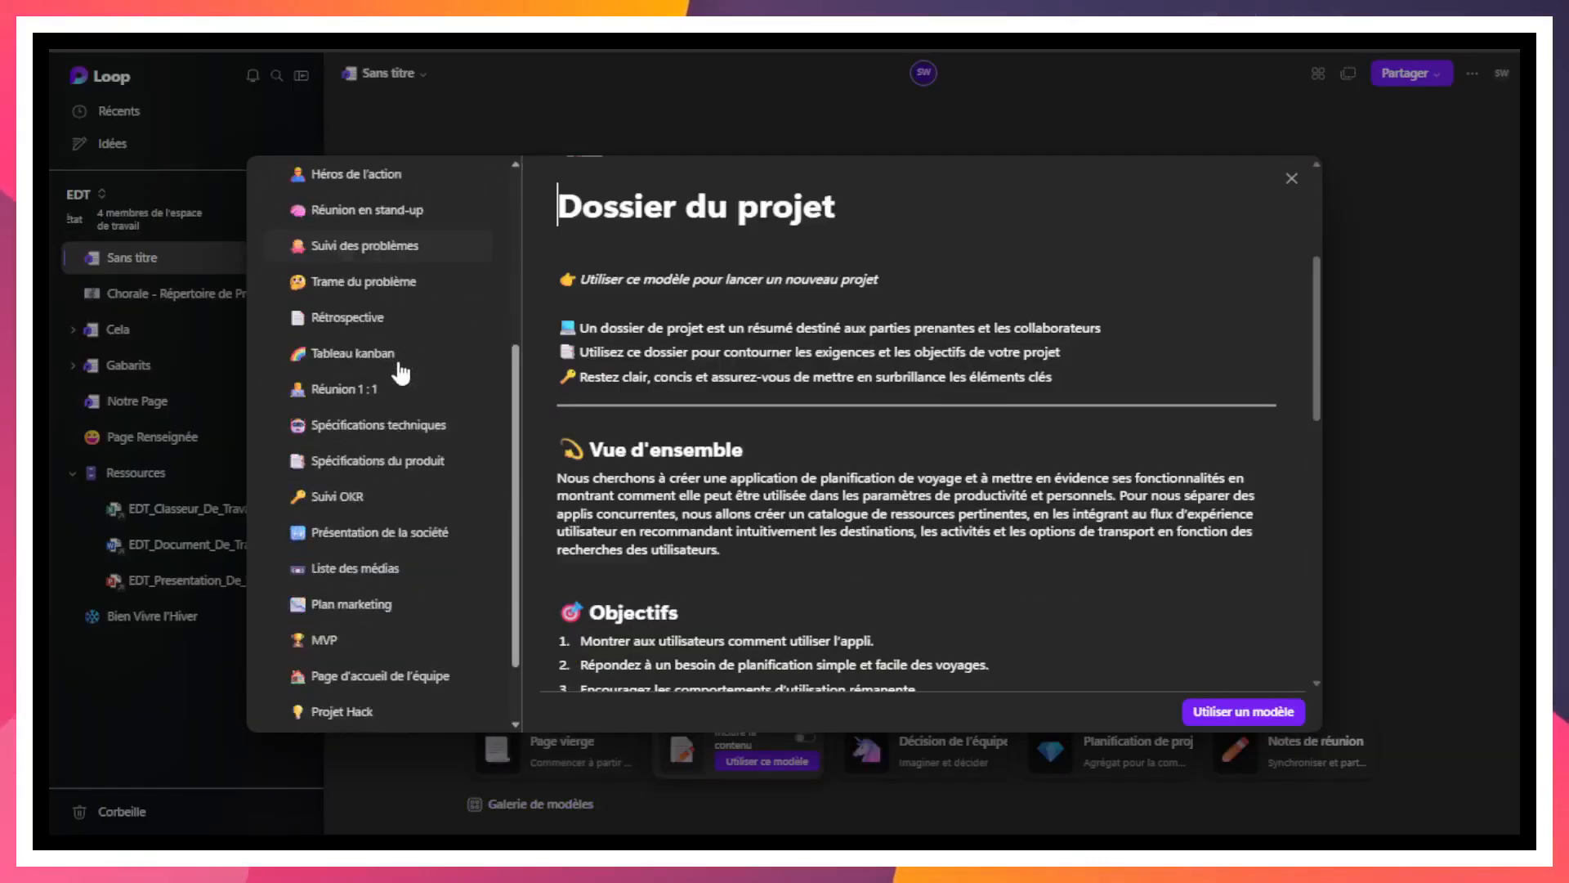
scroll(413, 395, "up", 5)
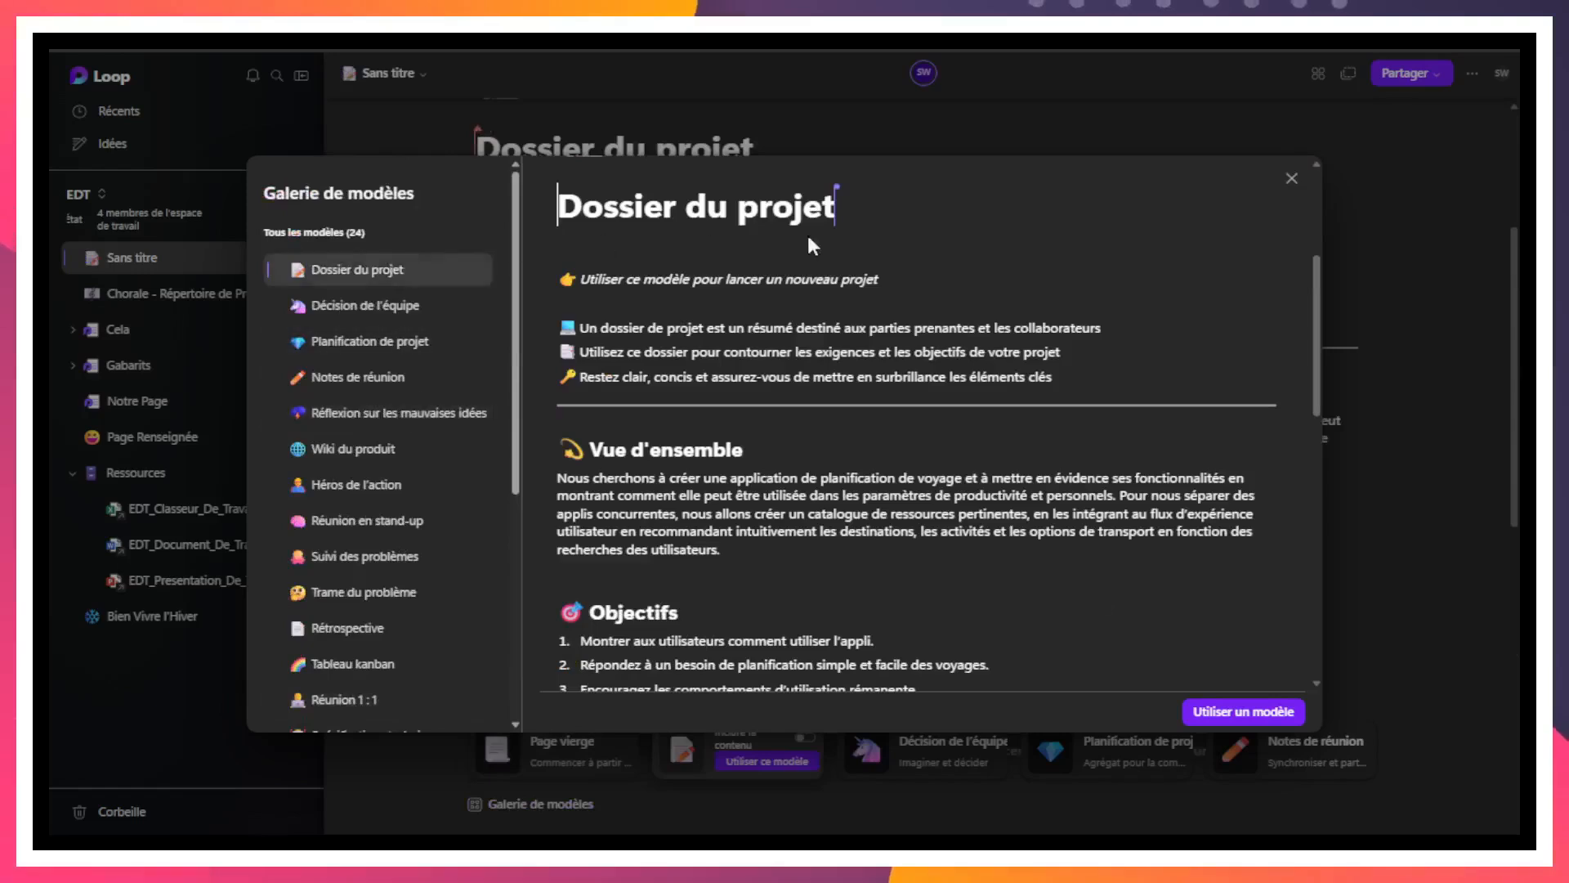
left_click(1291, 180)
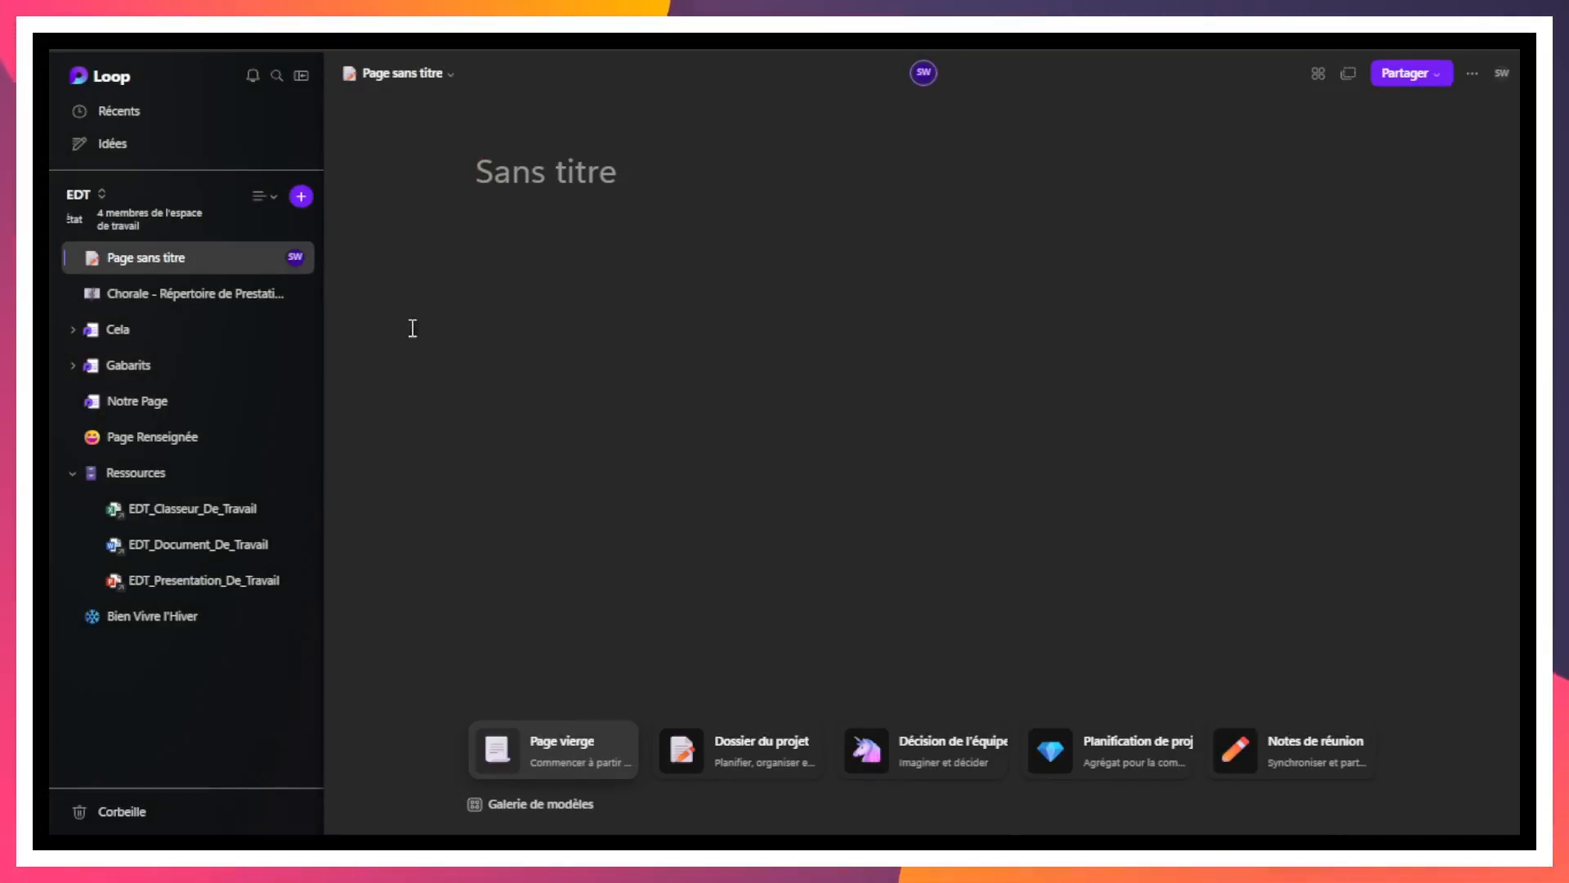
Step: Open the page "Chorale - Répertoire de Prestation" and look inside its collapsible Liste des Chants and Références sections
left_click(175, 303)
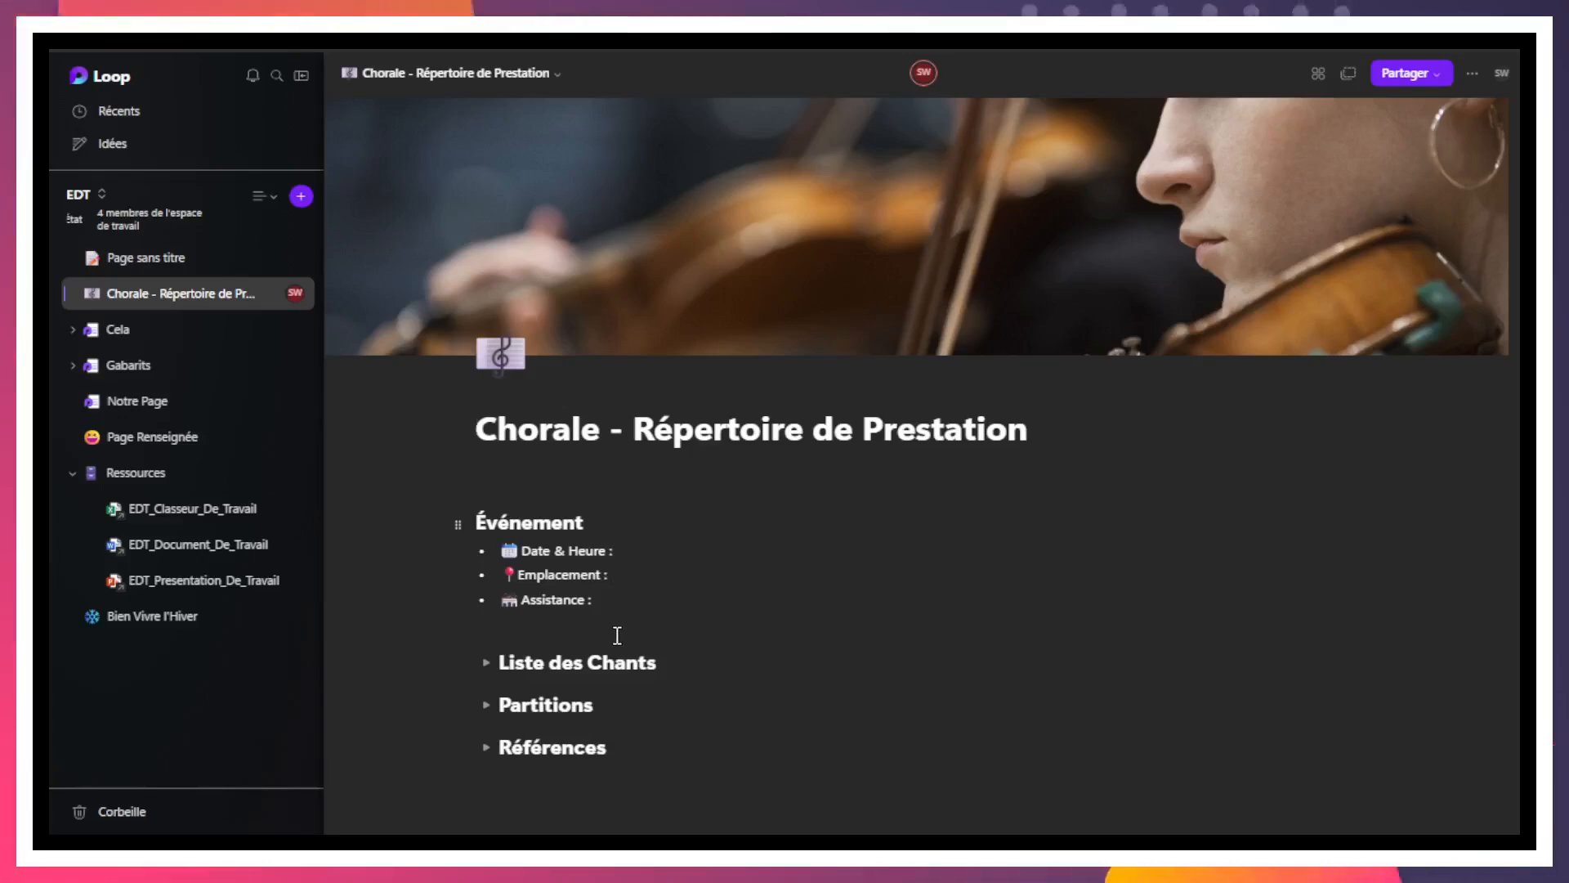
left_click(487, 662)
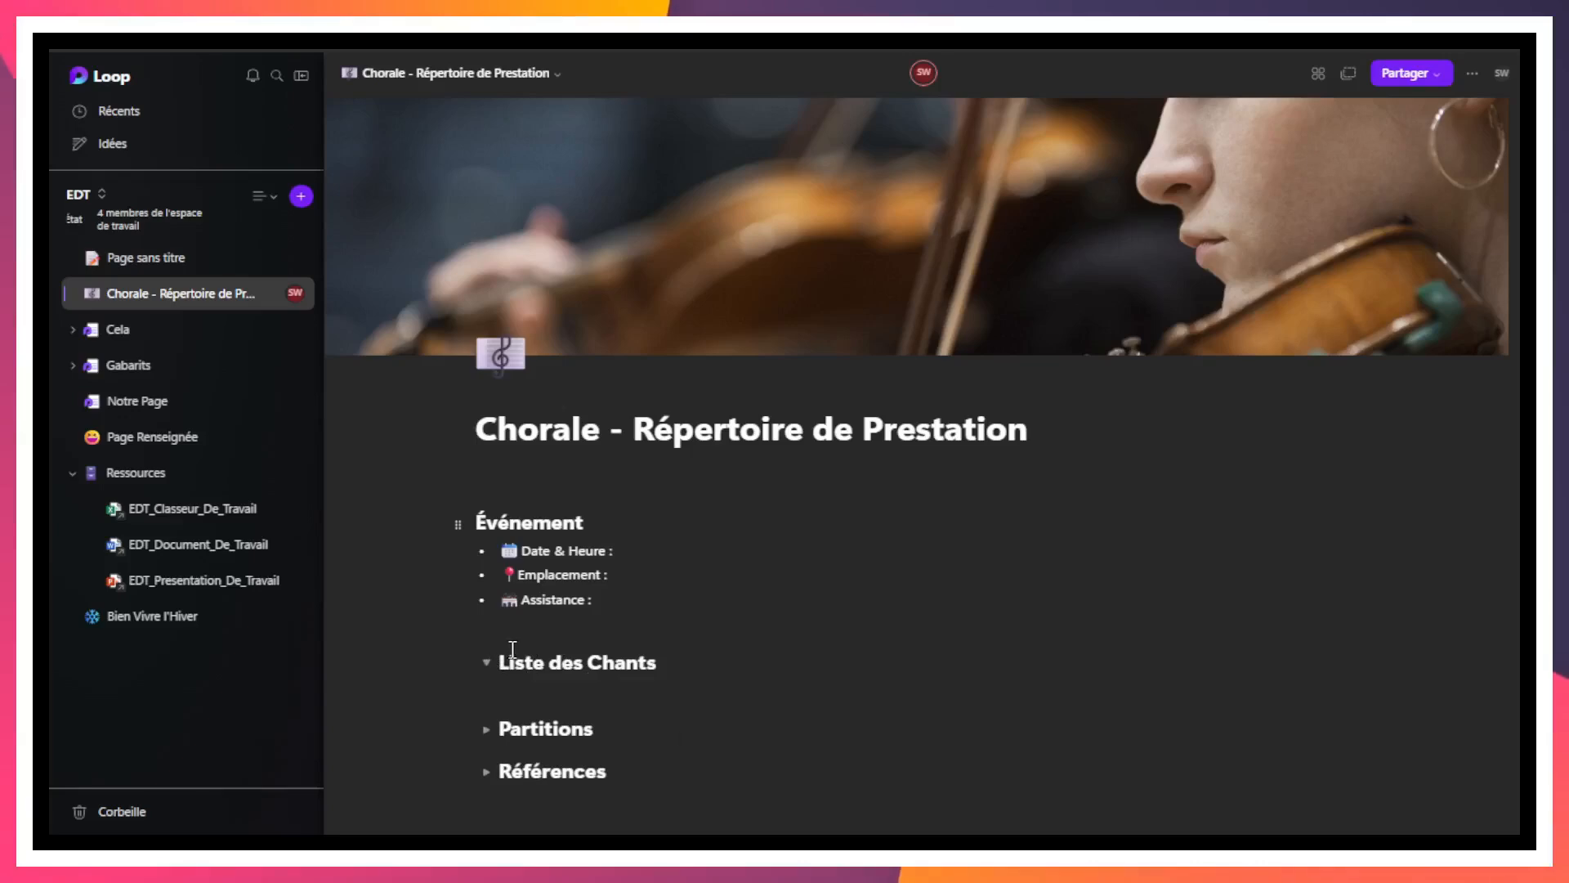
left_click(486, 665)
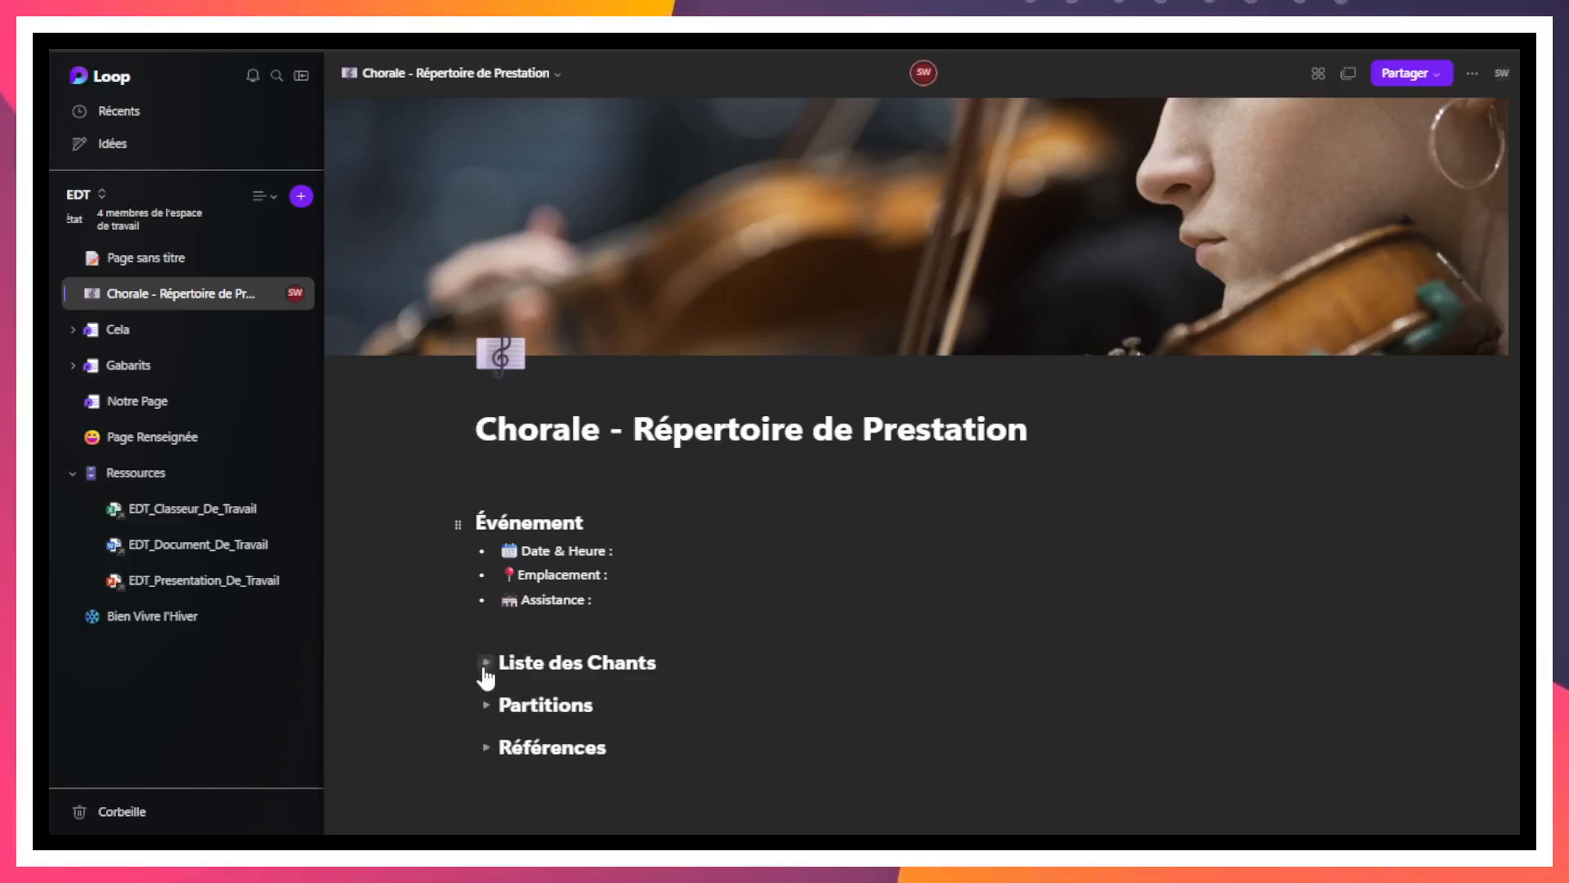
left_click(488, 748)
left_click(487, 749)
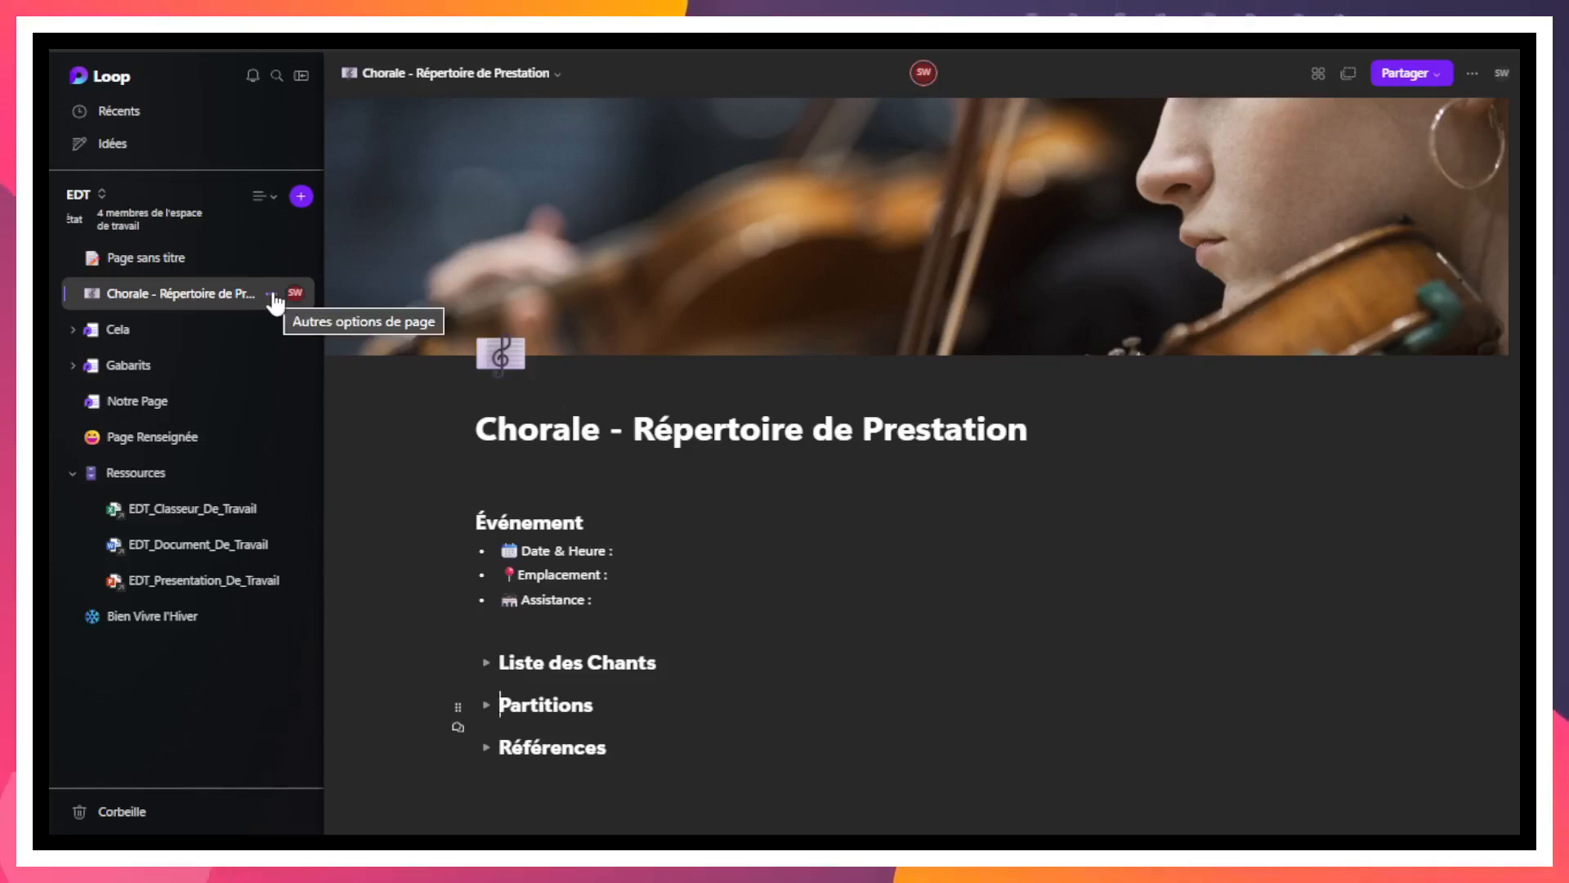
left_click(272, 296)
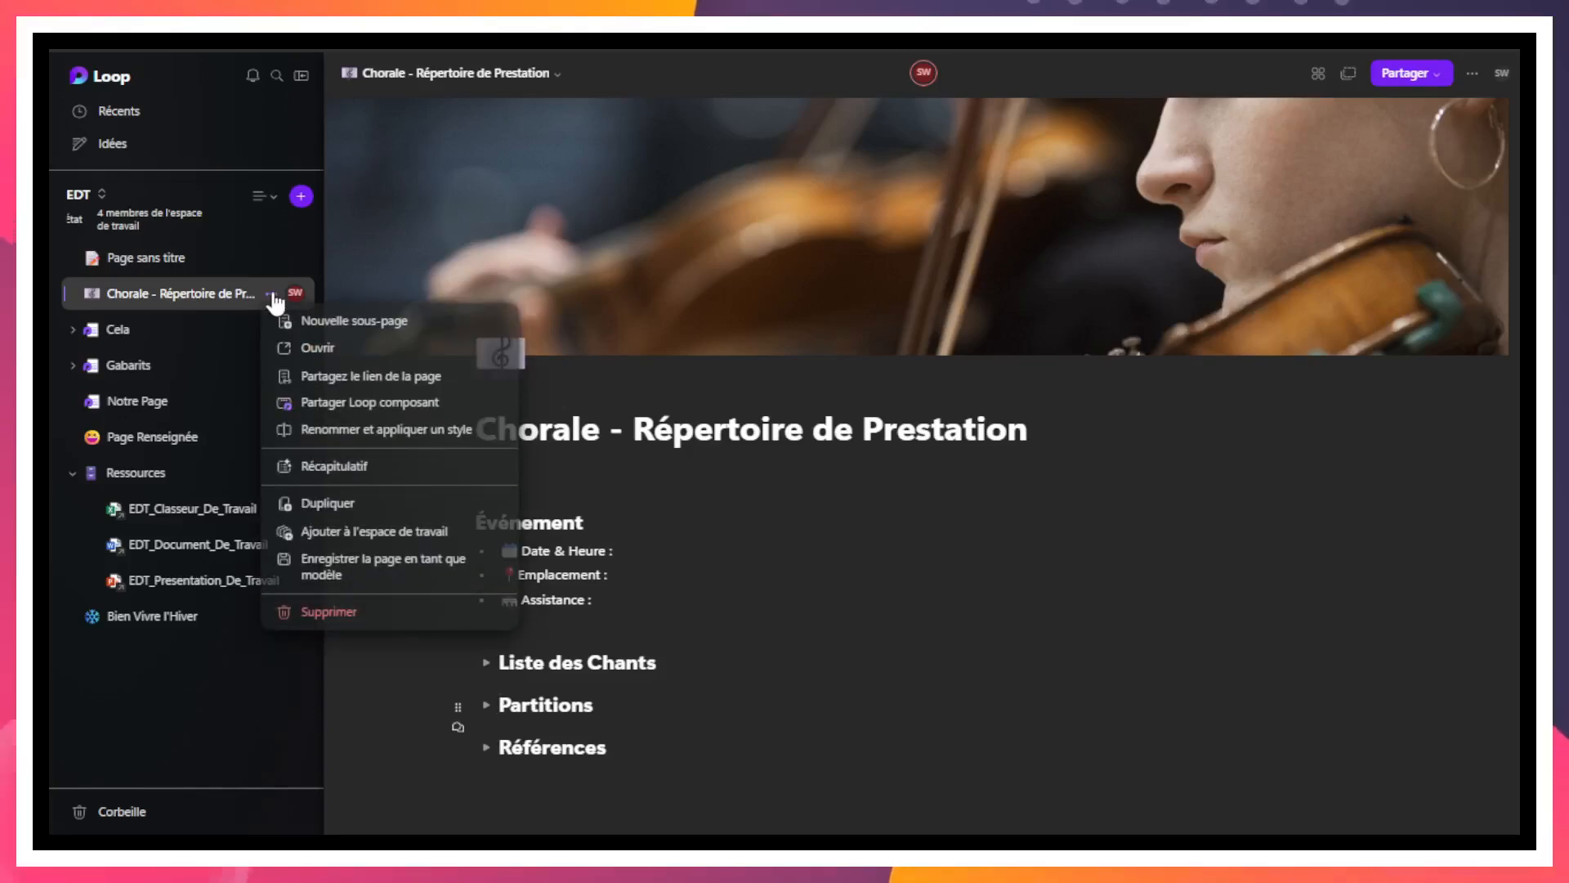
left_click(362, 572)
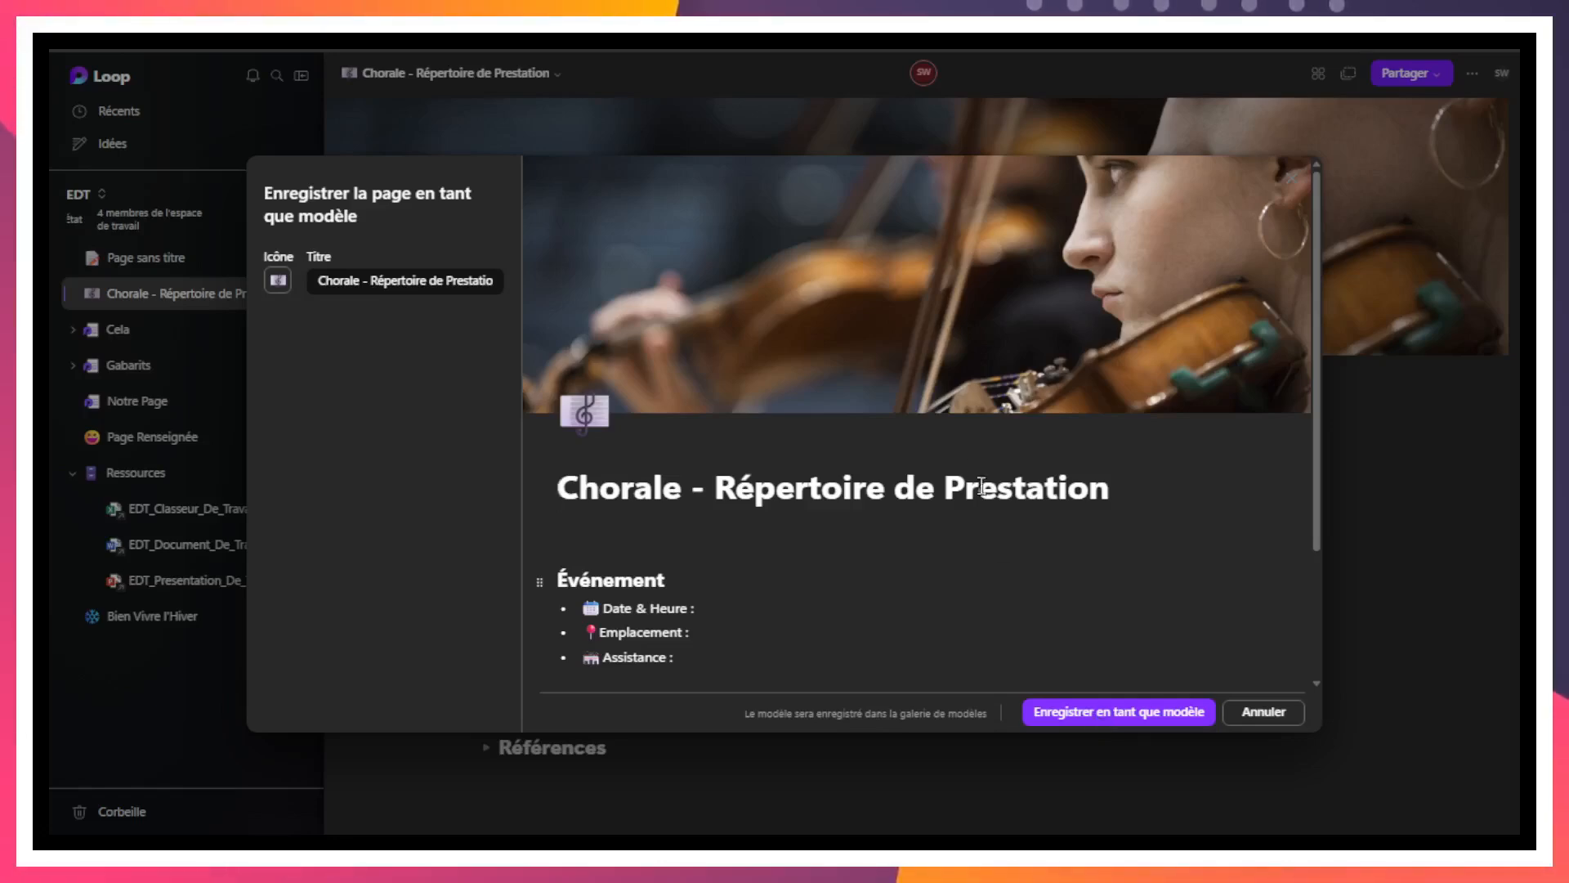
scroll(970, 463, "down", 3)
scroll(970, 463, "up", 3)
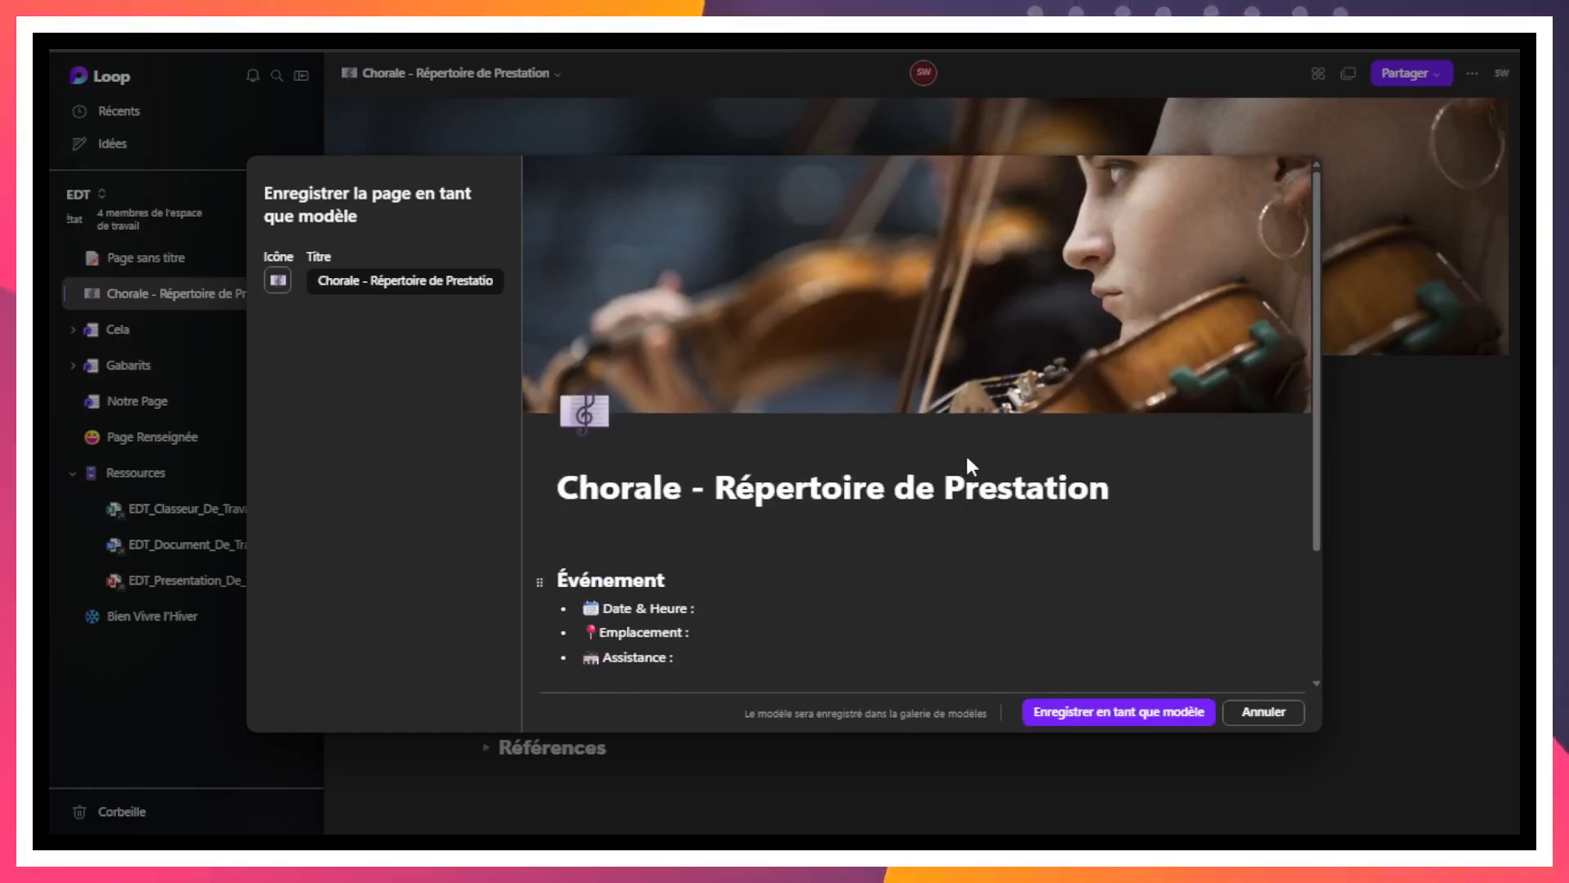
scroll(965, 451, "down", 3)
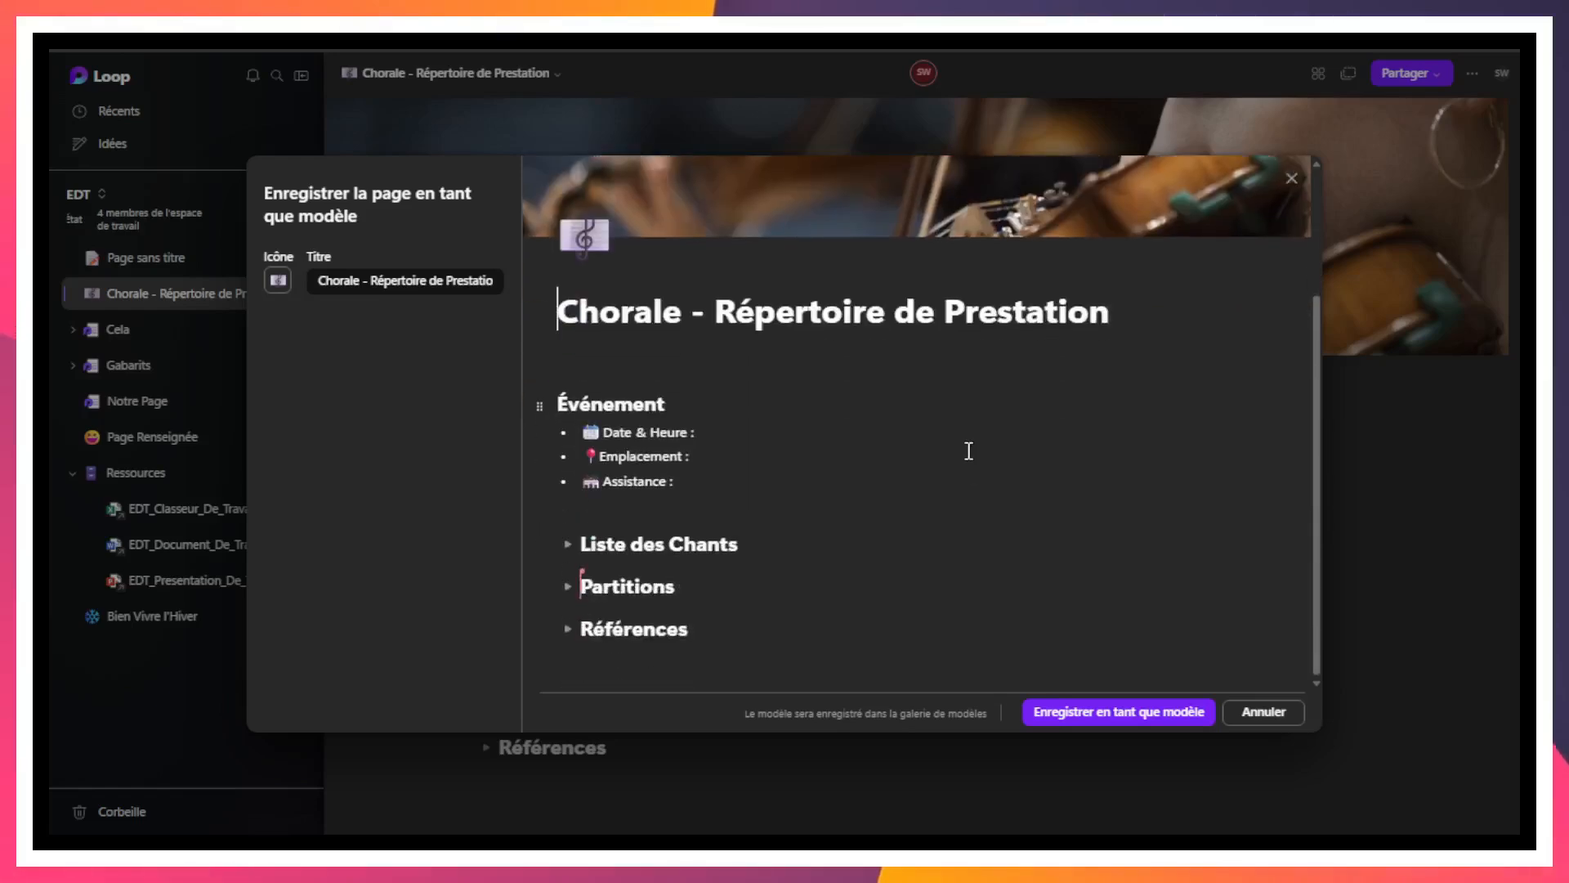
scroll(784, 487, "up", 3)
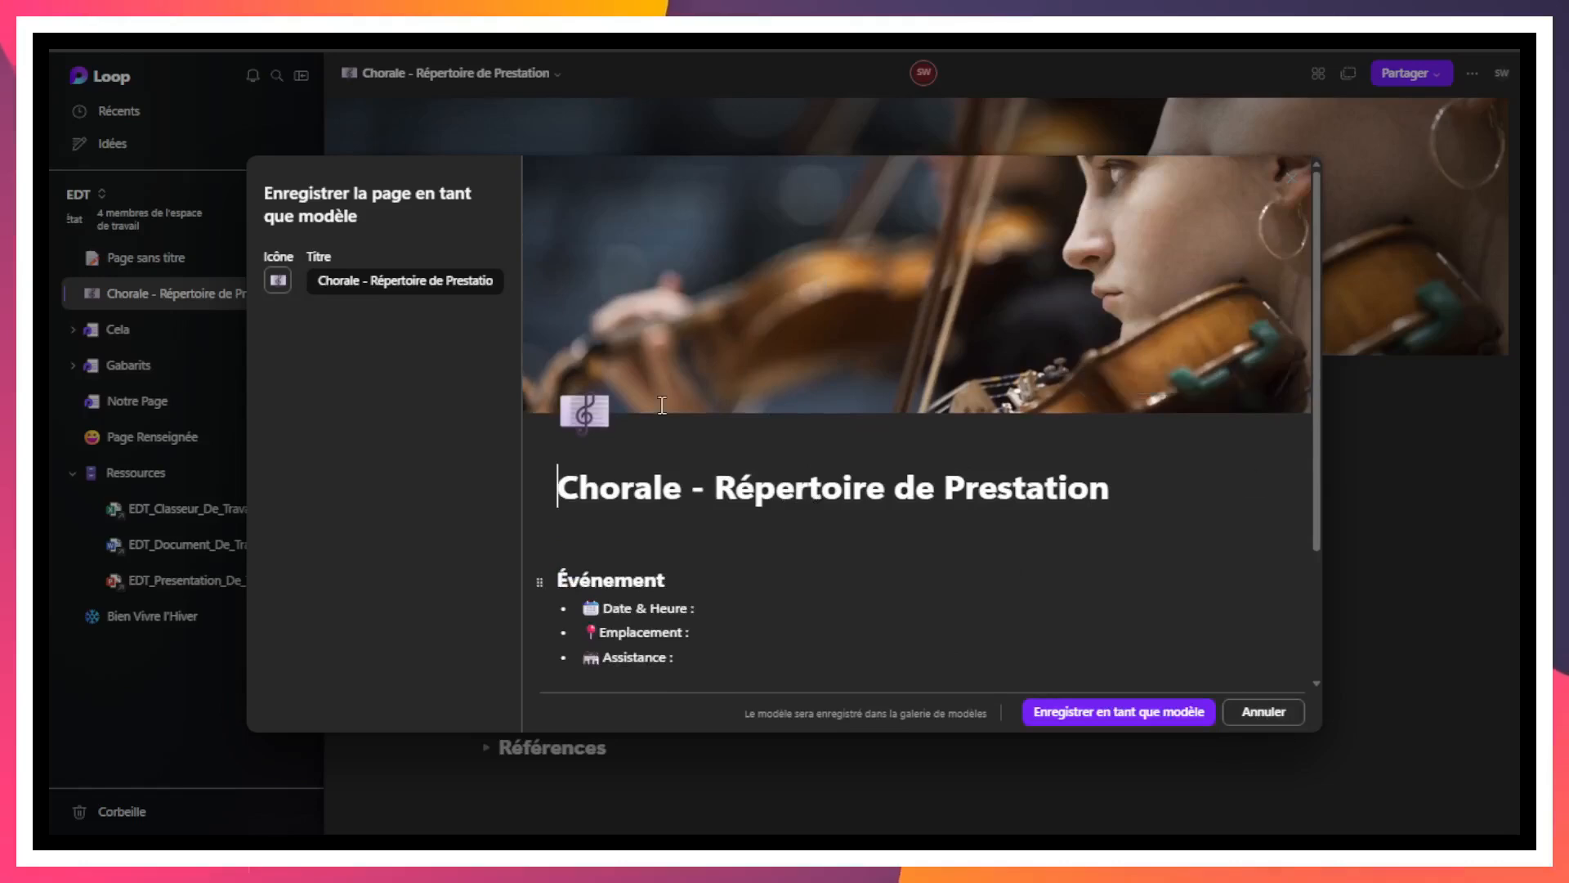
scroll(745, 564, "down", 2)
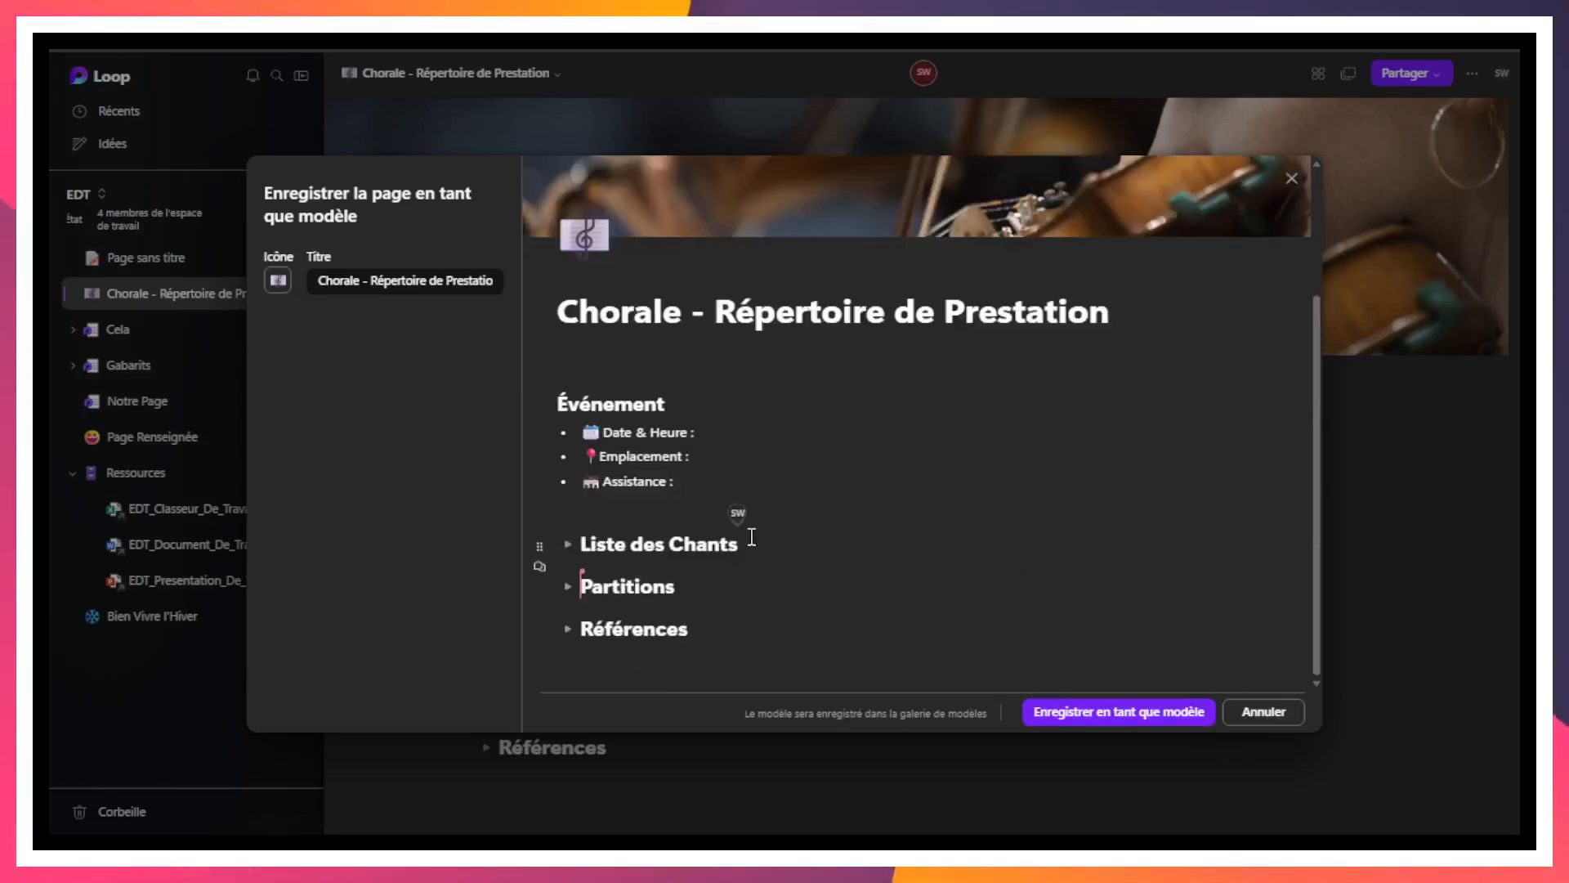
left_click(1260, 714)
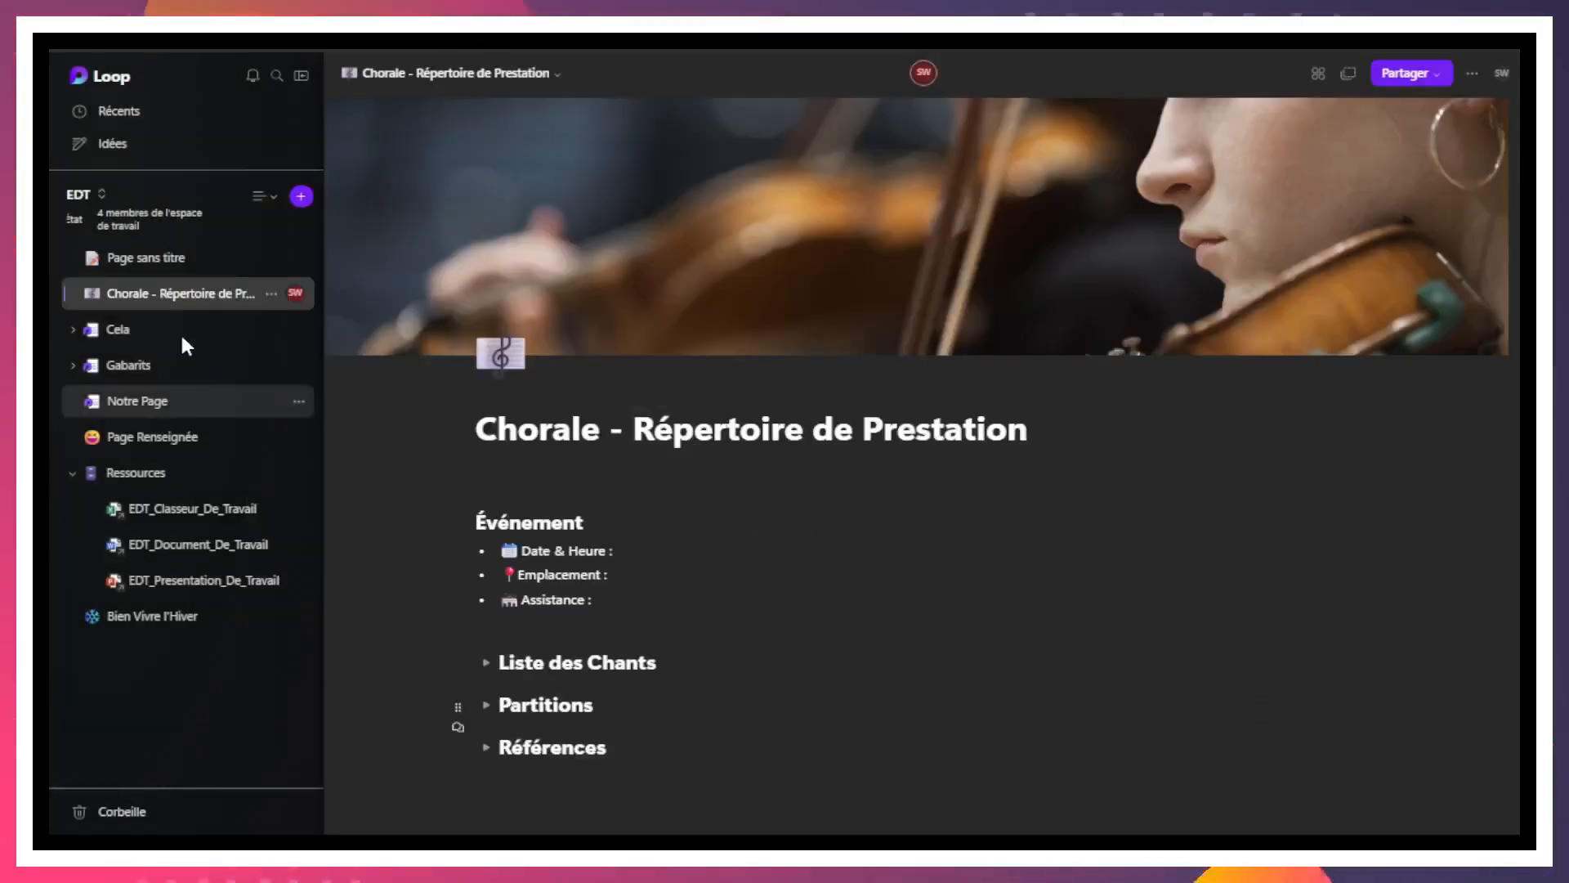
Step: Save the page "Chorale - Répertoire de Prestation" as a template, keeping its icon and title
left_click(270, 295)
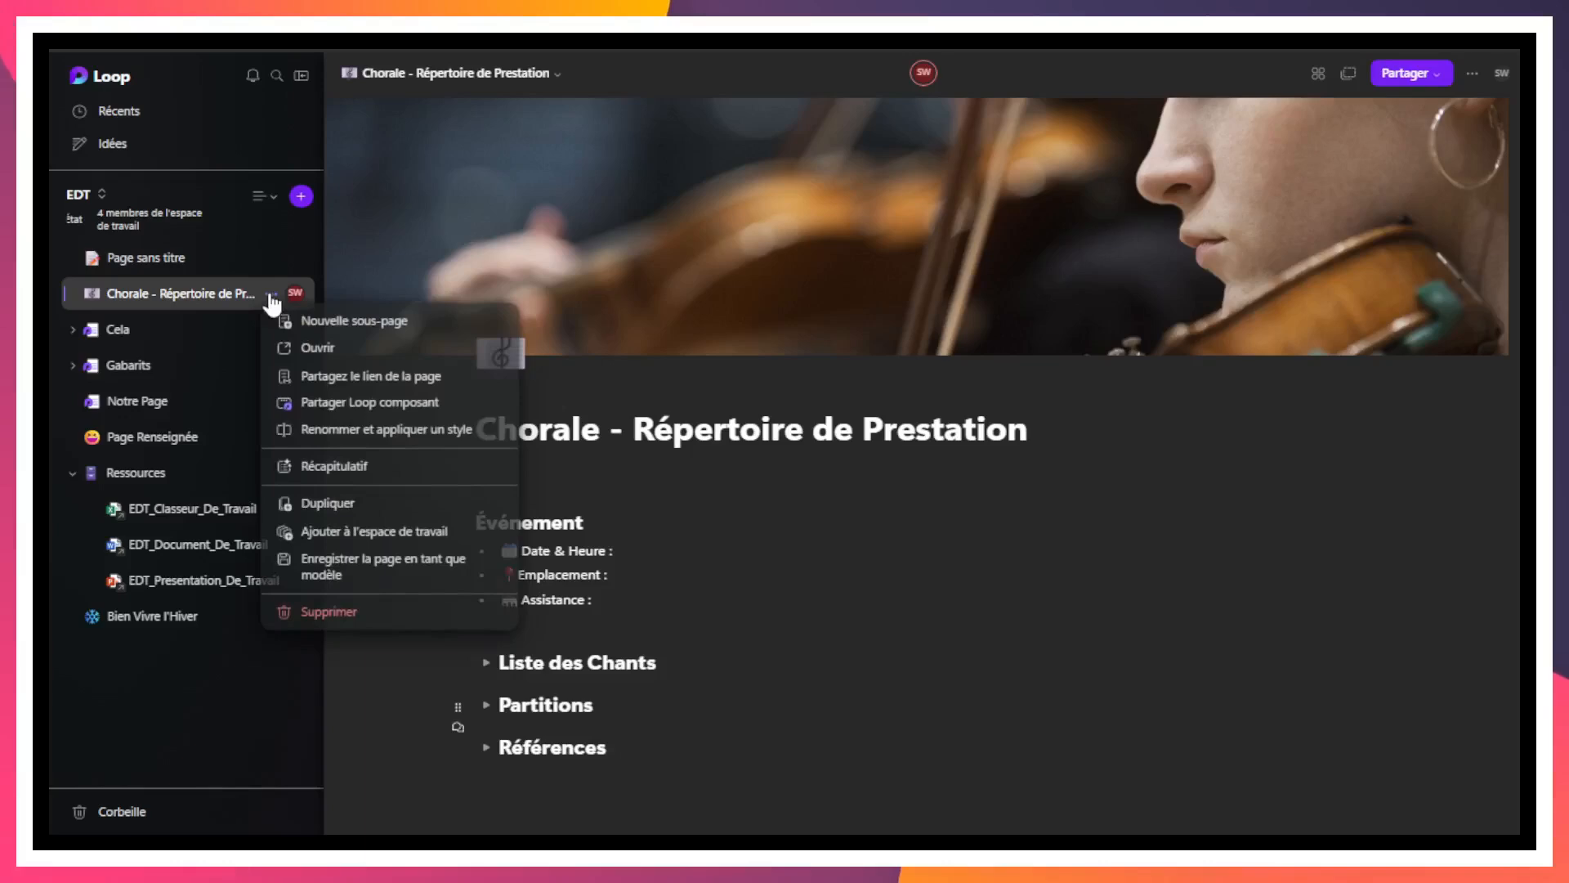
left_click(372, 576)
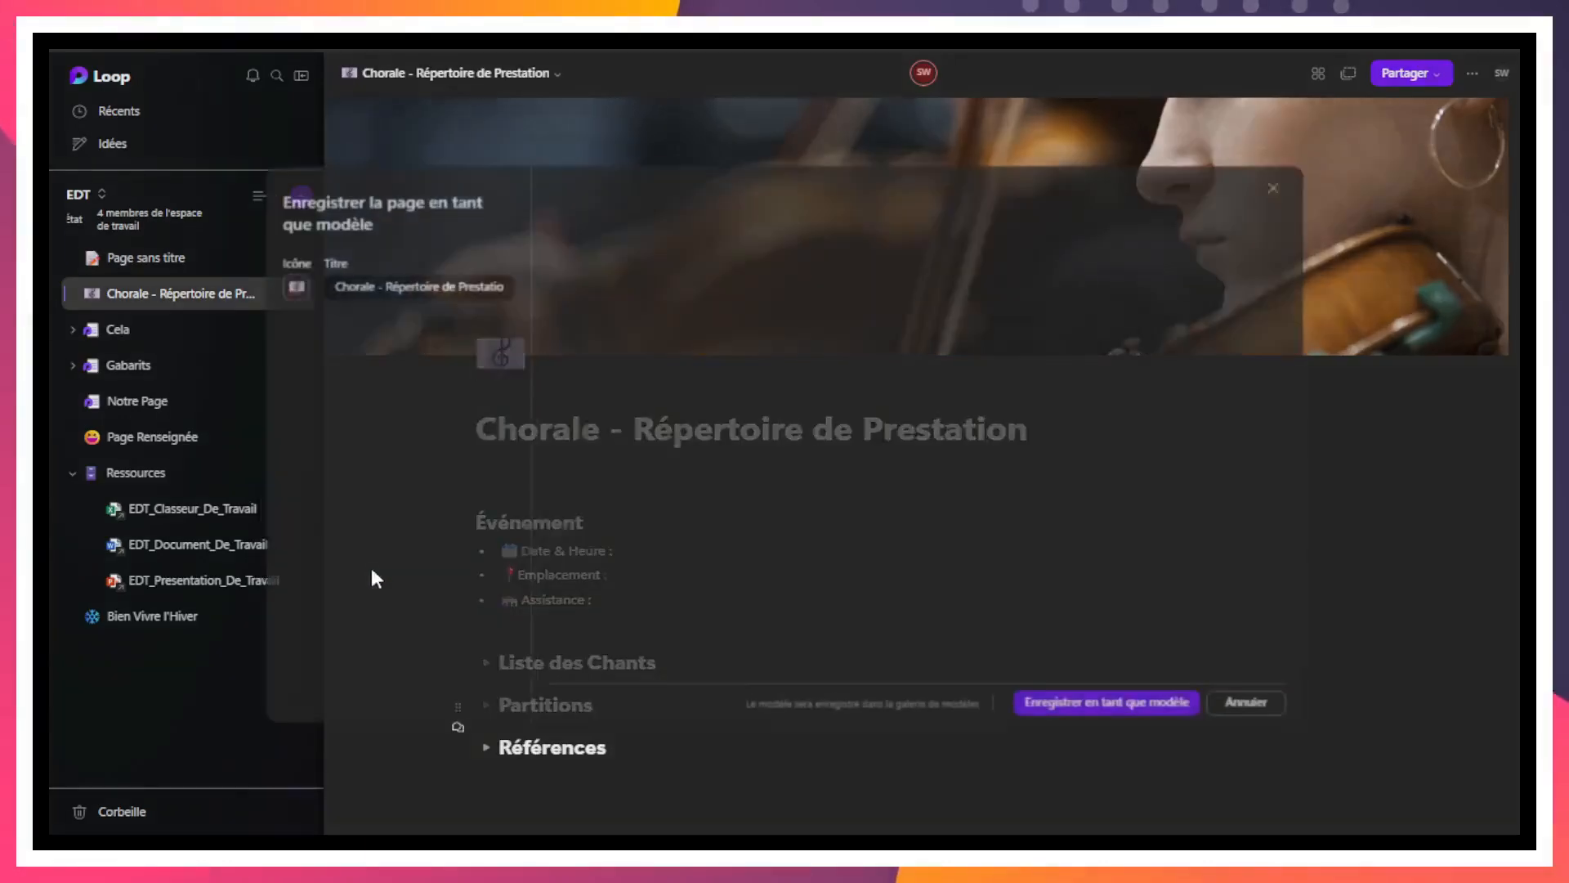
scroll(952, 449, "down", 2)
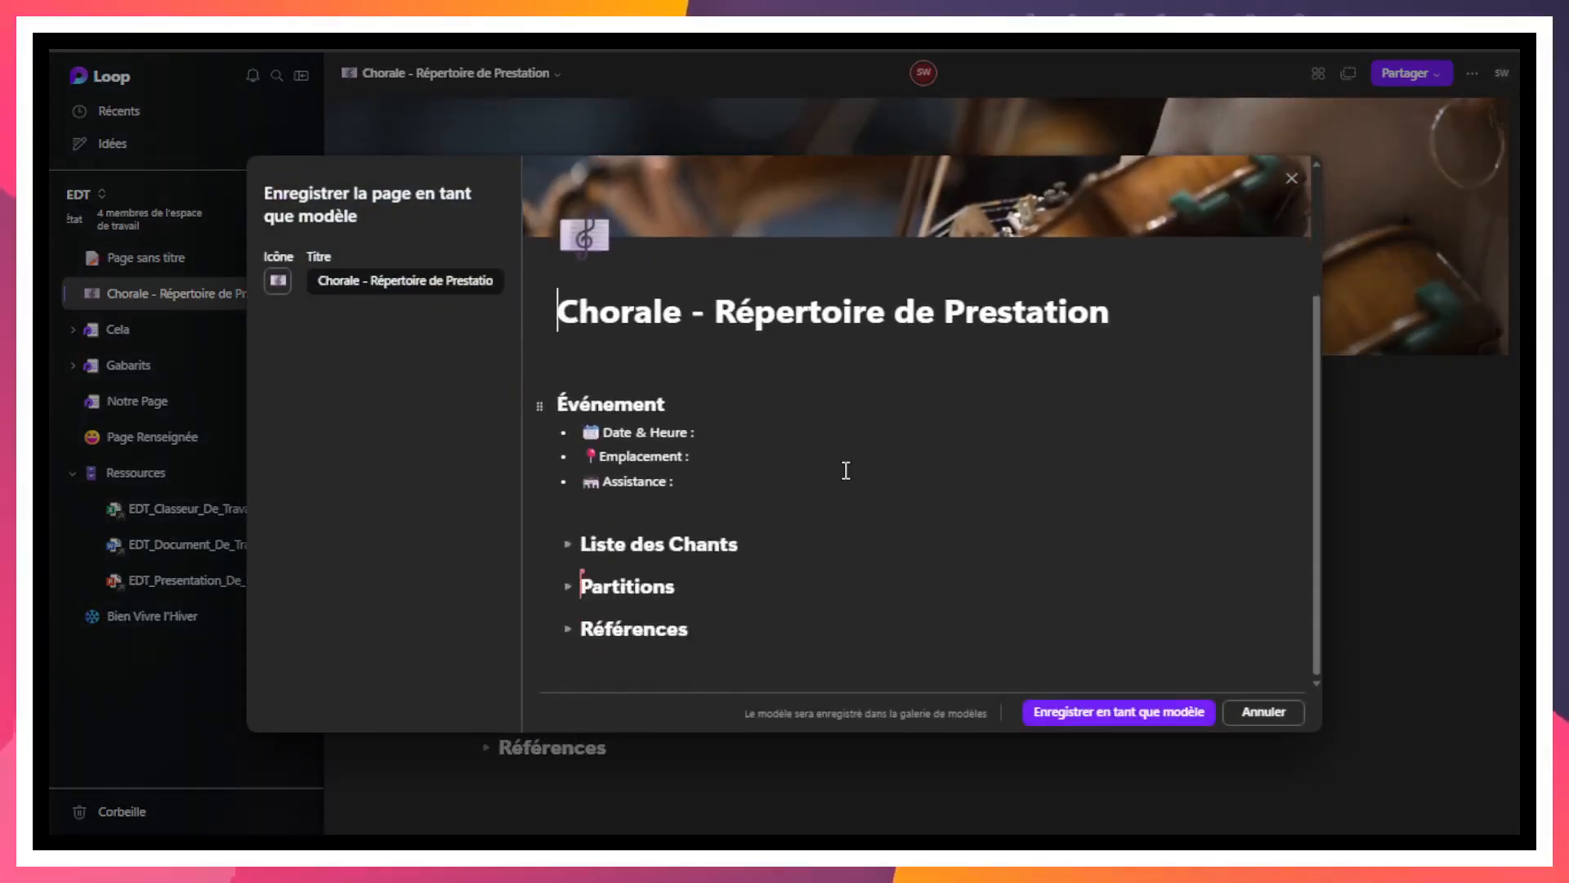
scroll(844, 465, "up", 2)
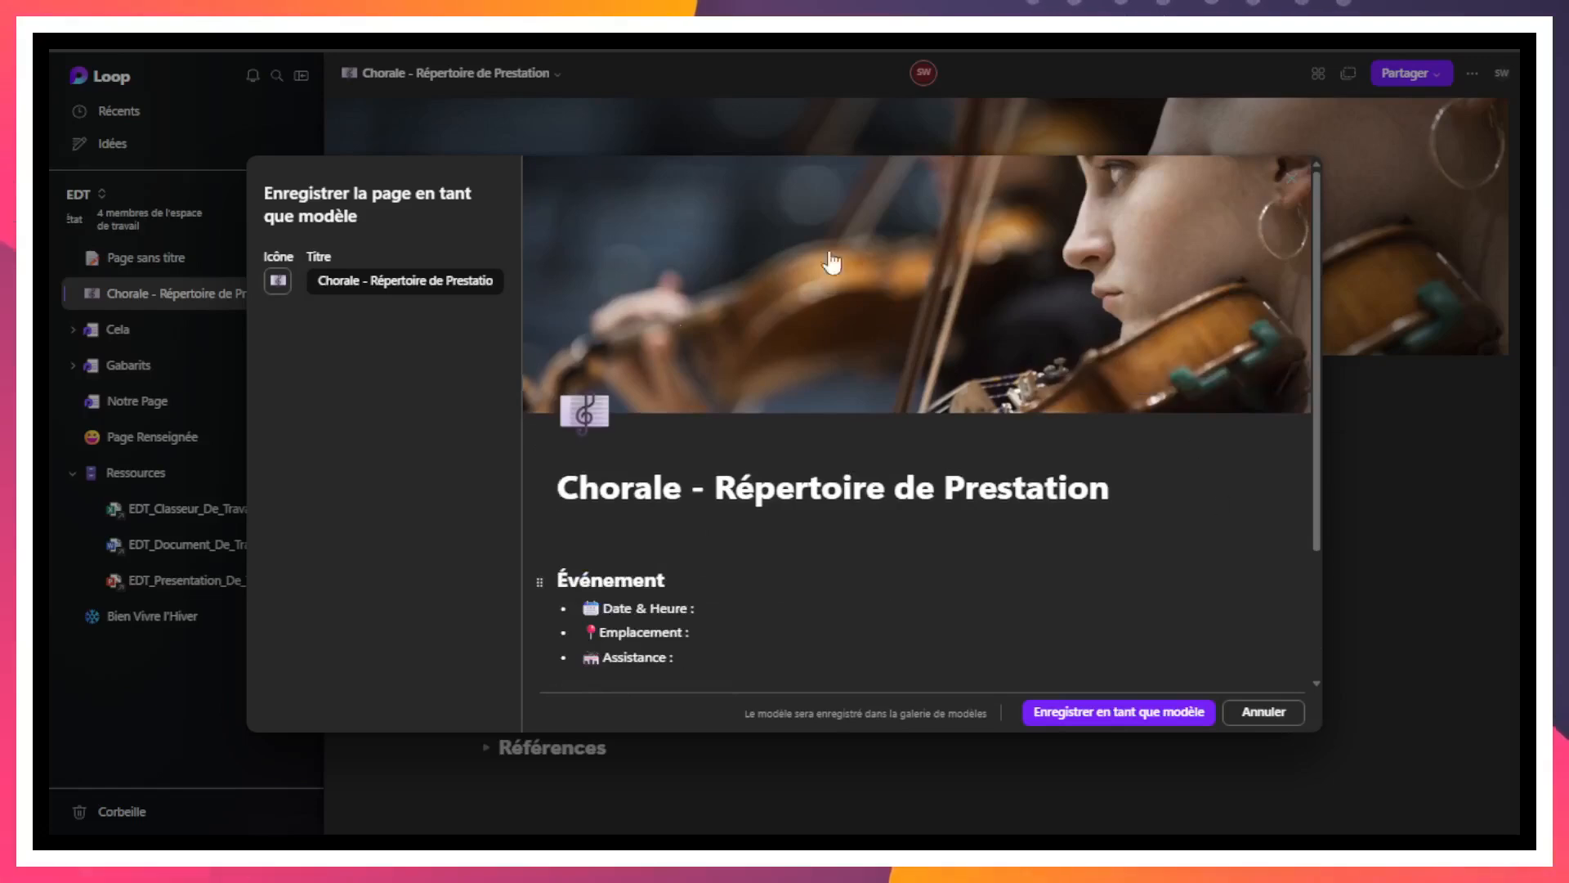
left_click(1120, 713)
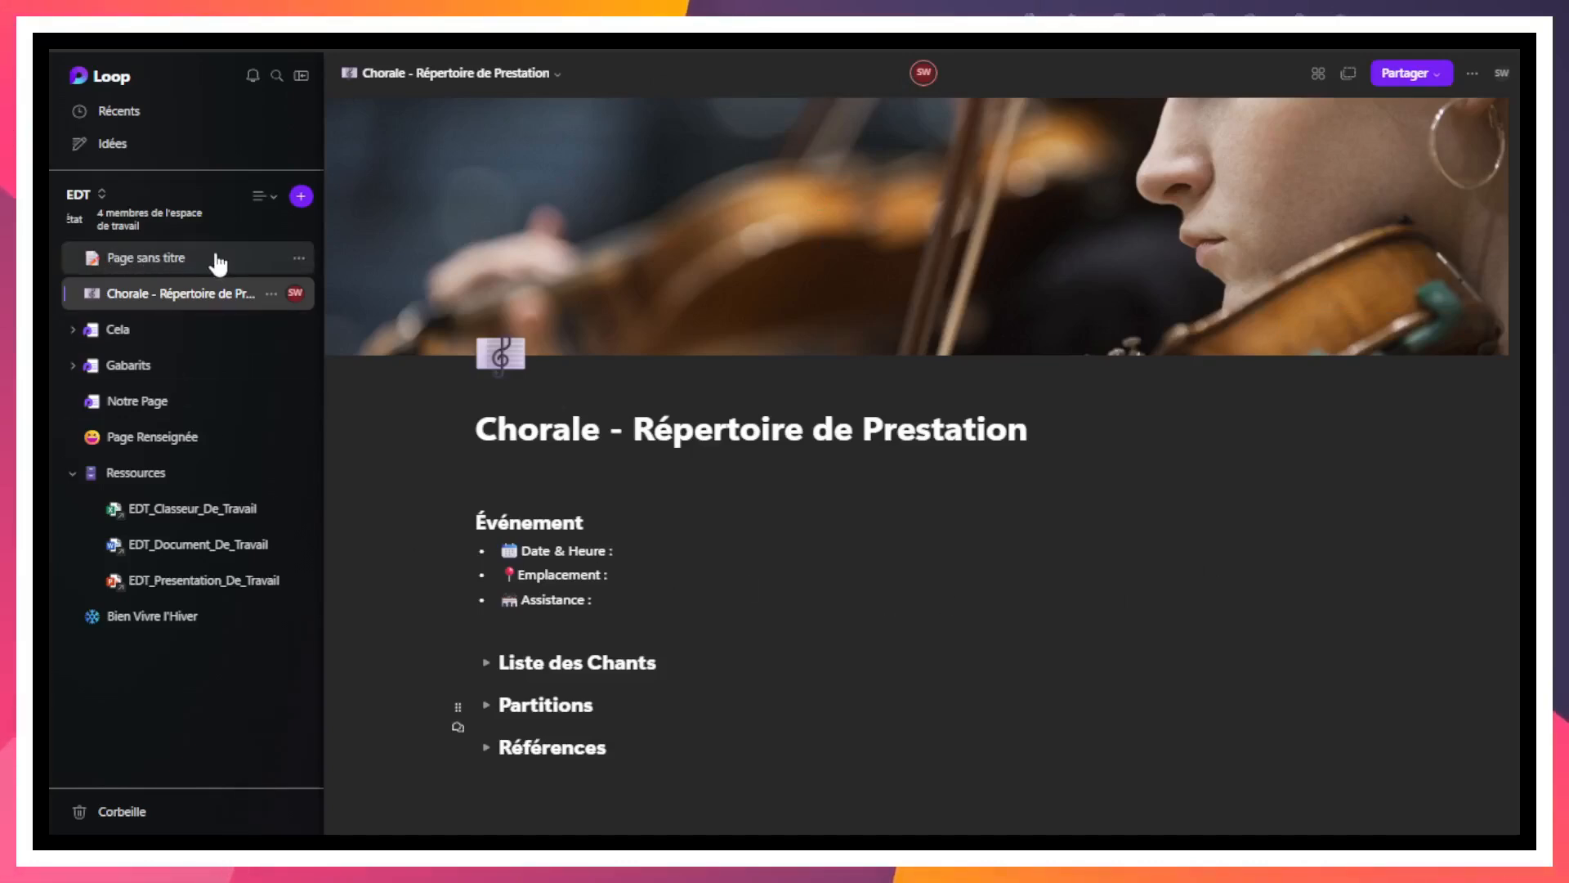
Step: Apply the workspace template "Chorale - Répertoire de Prestation" to the untitled page
left_click(299, 260)
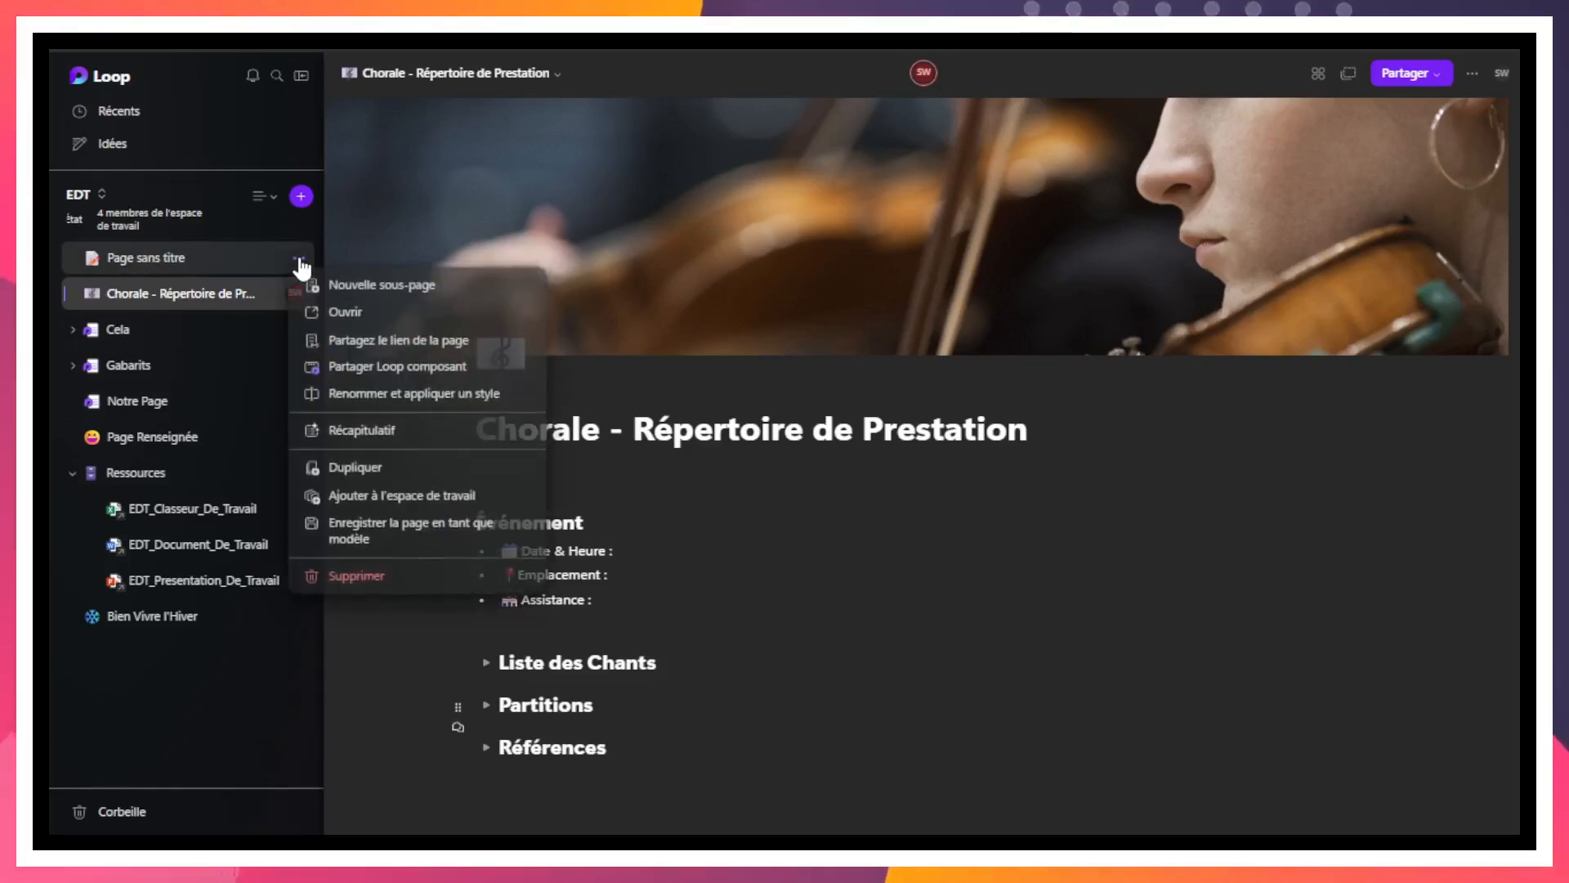
left_click(256, 260)
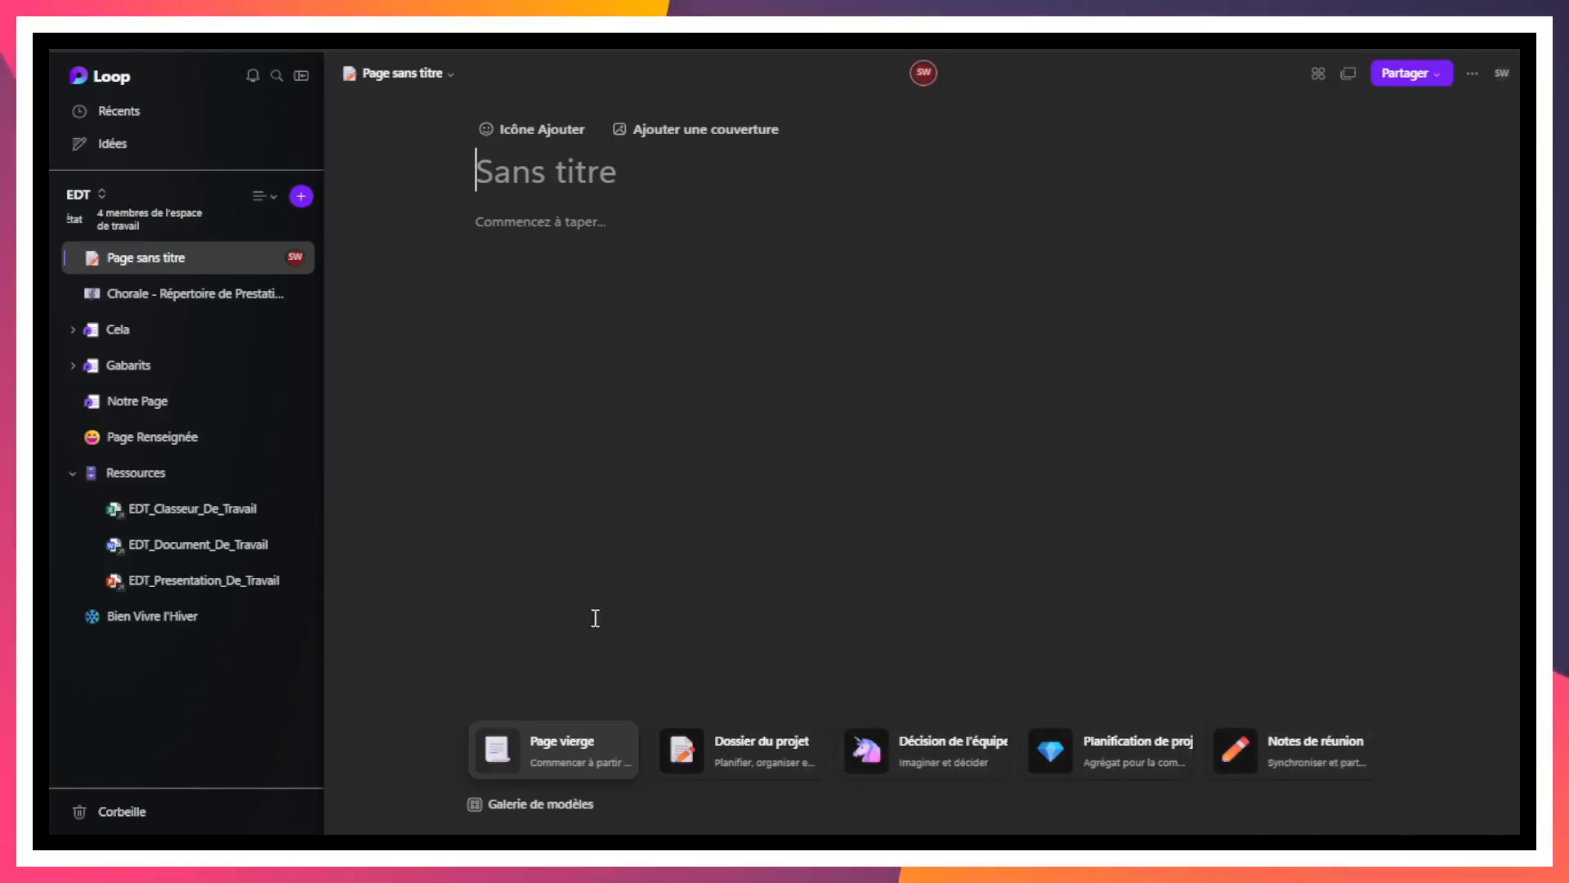
left_click(562, 803)
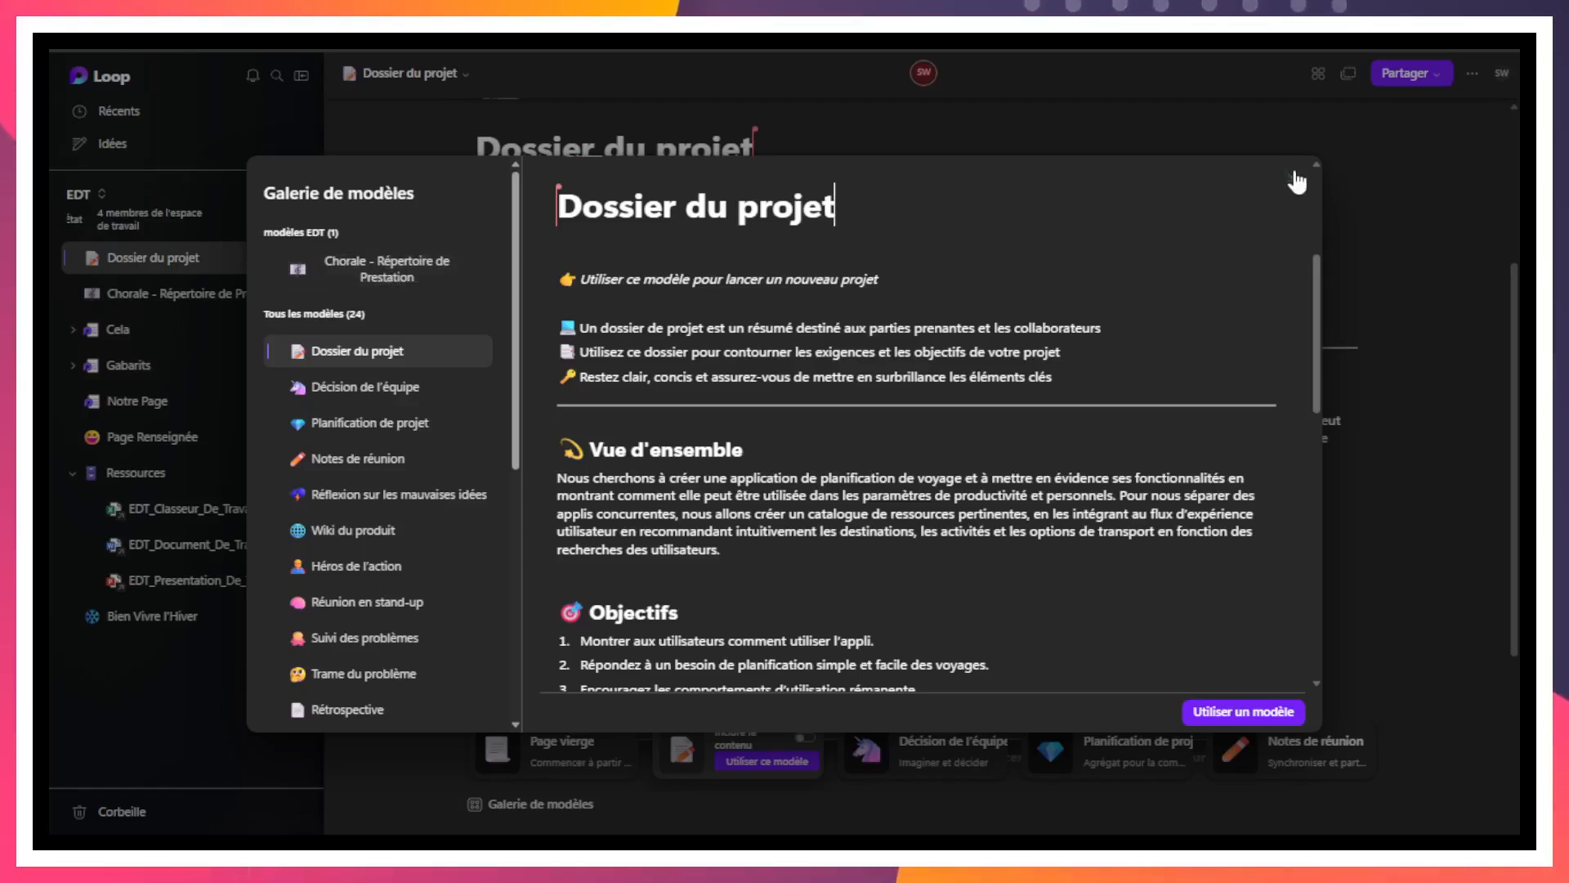
left_click(426, 278)
left_click(1235, 712)
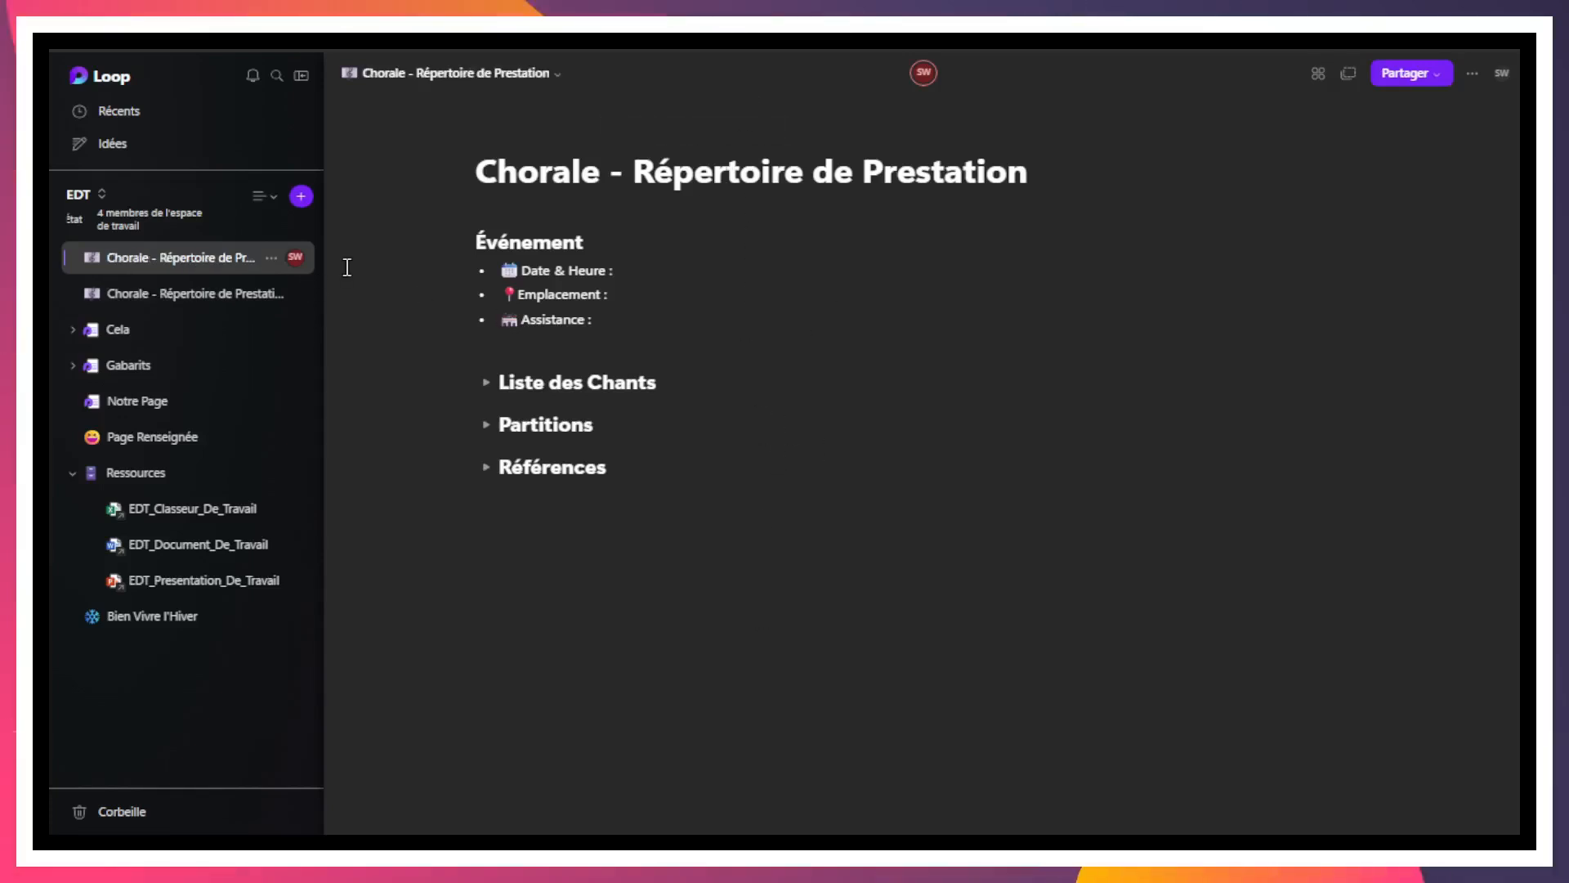
Step: Switch to the "Prise en main" workspace and create a new subpage under Page Renseignée
left_click(111, 76)
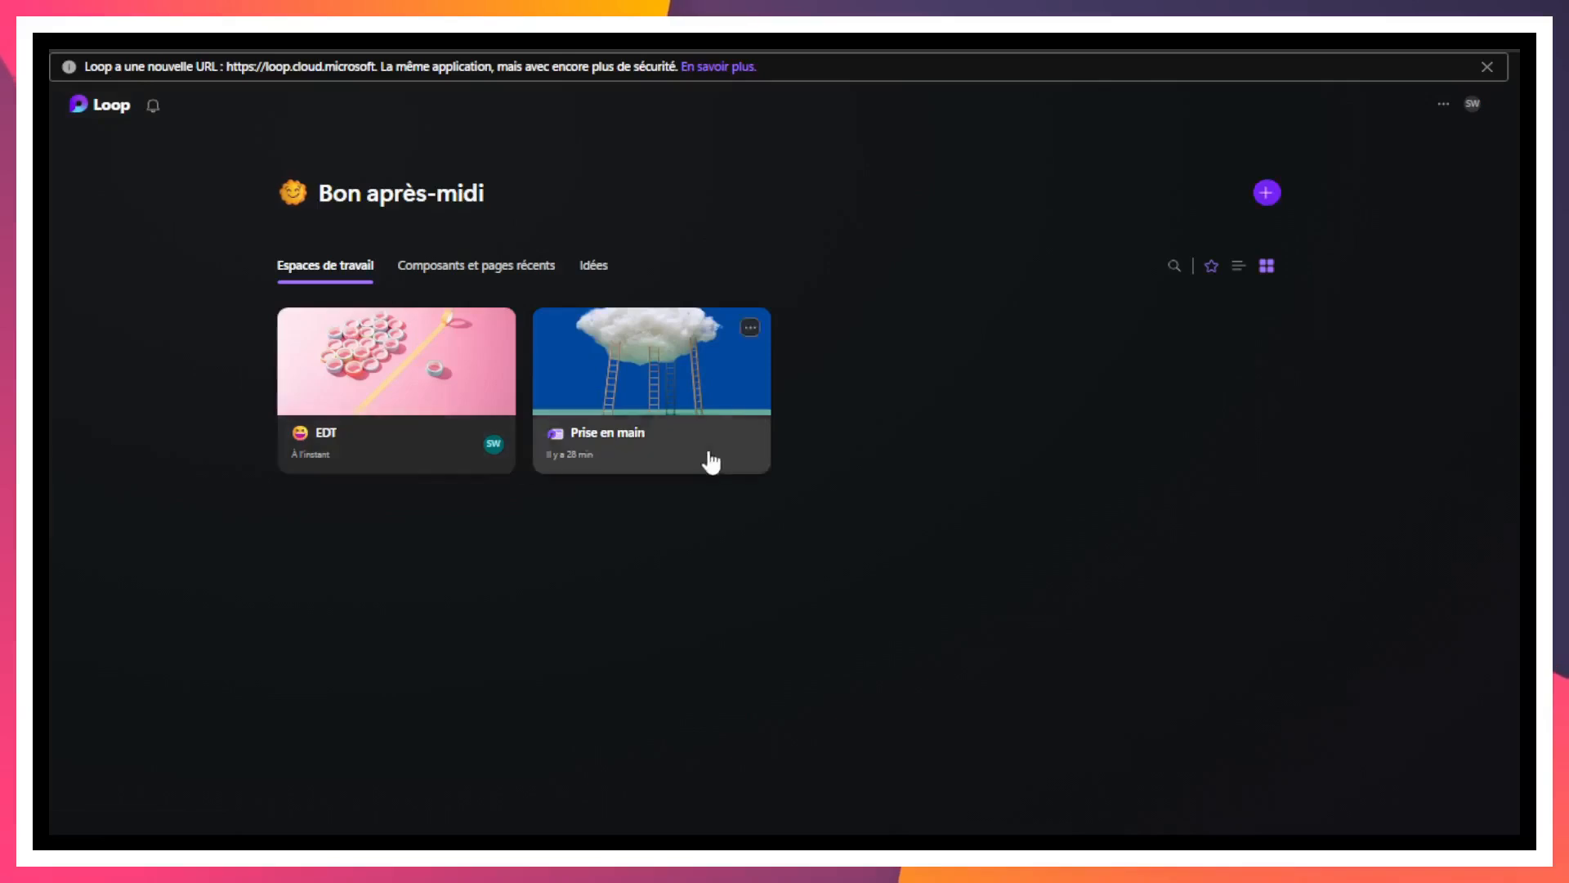
left_click(732, 426)
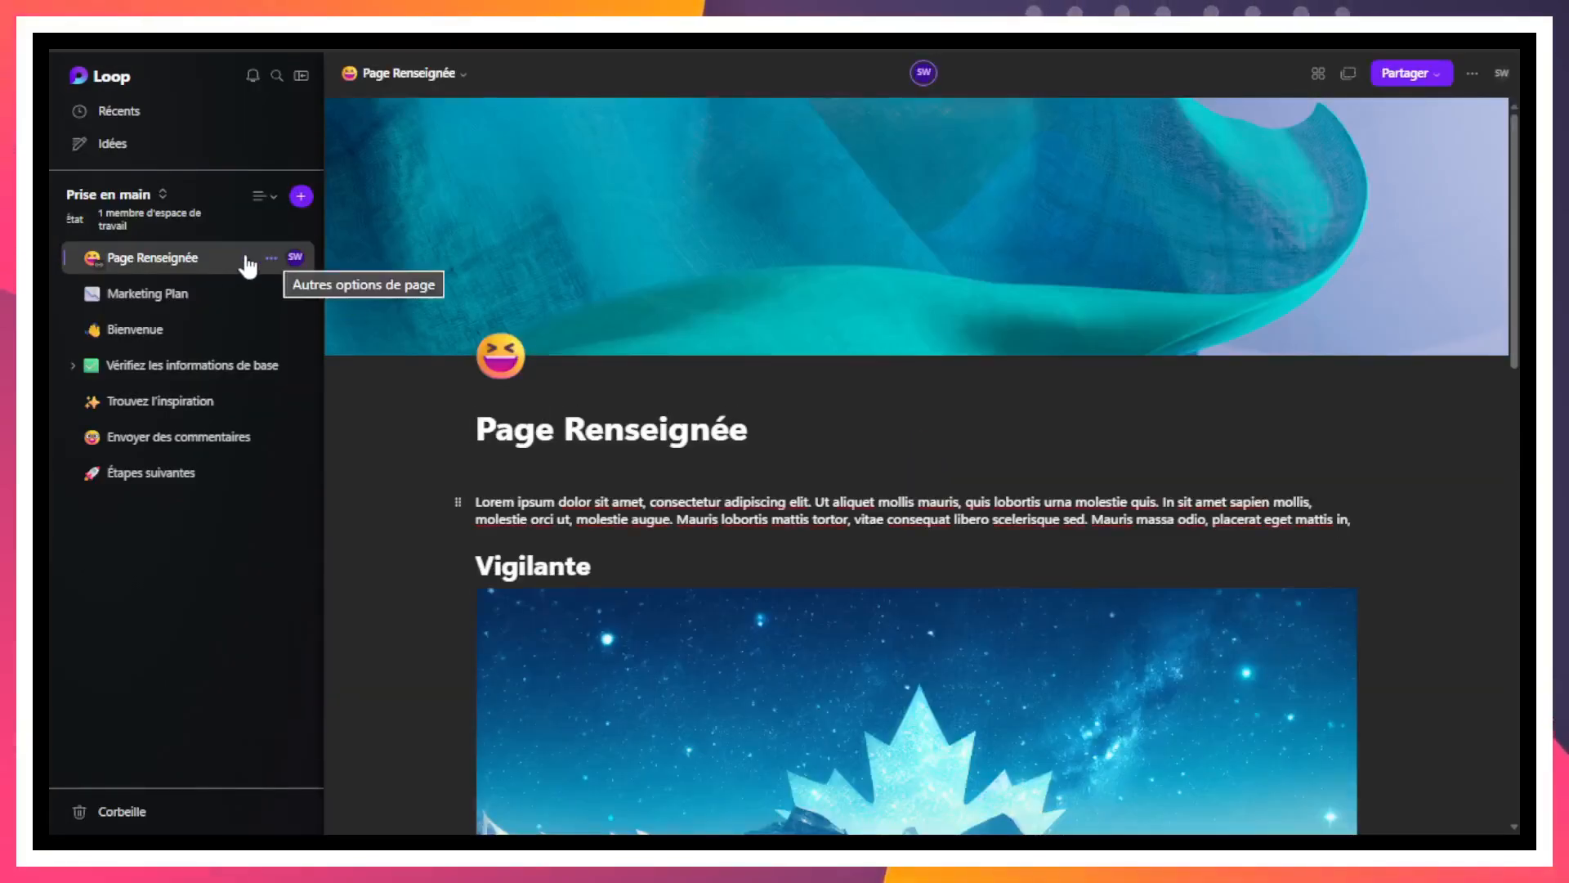
left_click(271, 259)
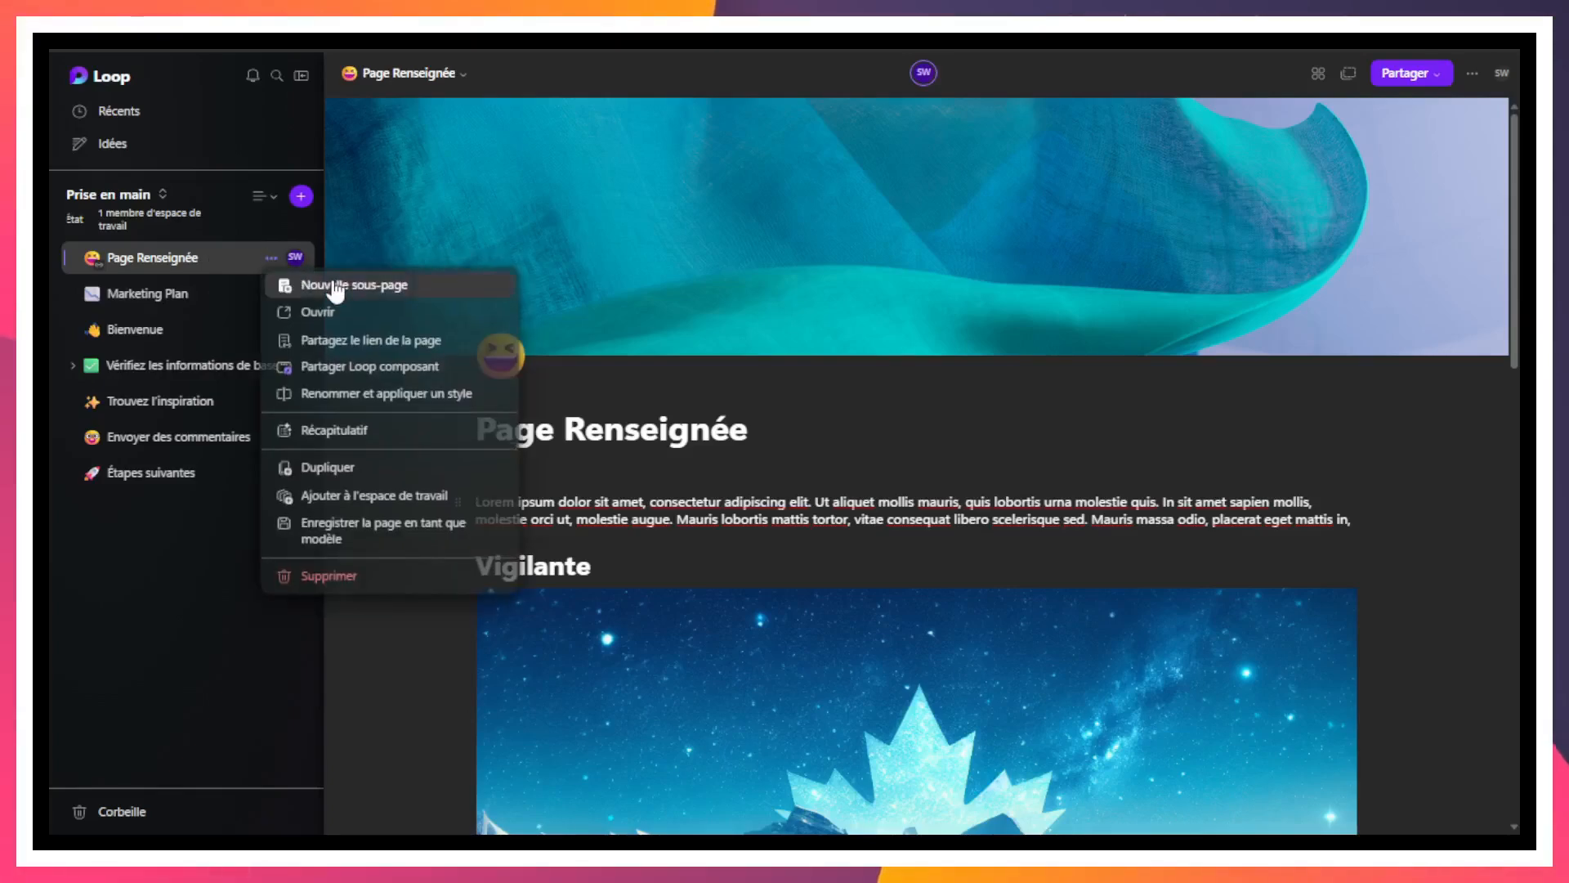
left_click(335, 286)
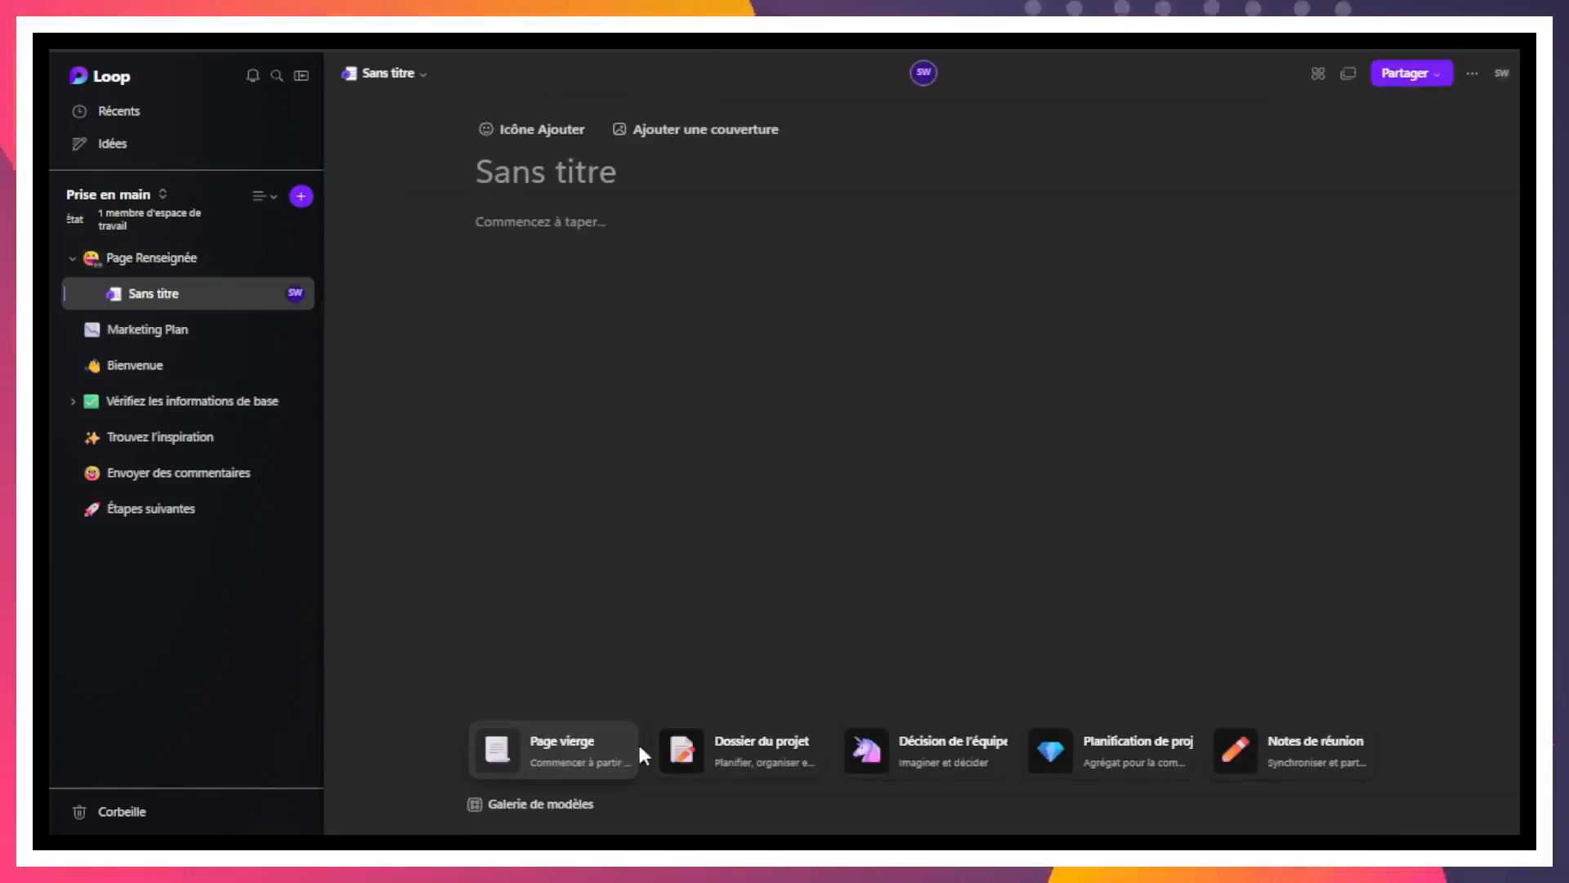
Step: Check the template gallery from the new subpage for custom templates available in the "Prise en main" workspace
left_click(513, 803)
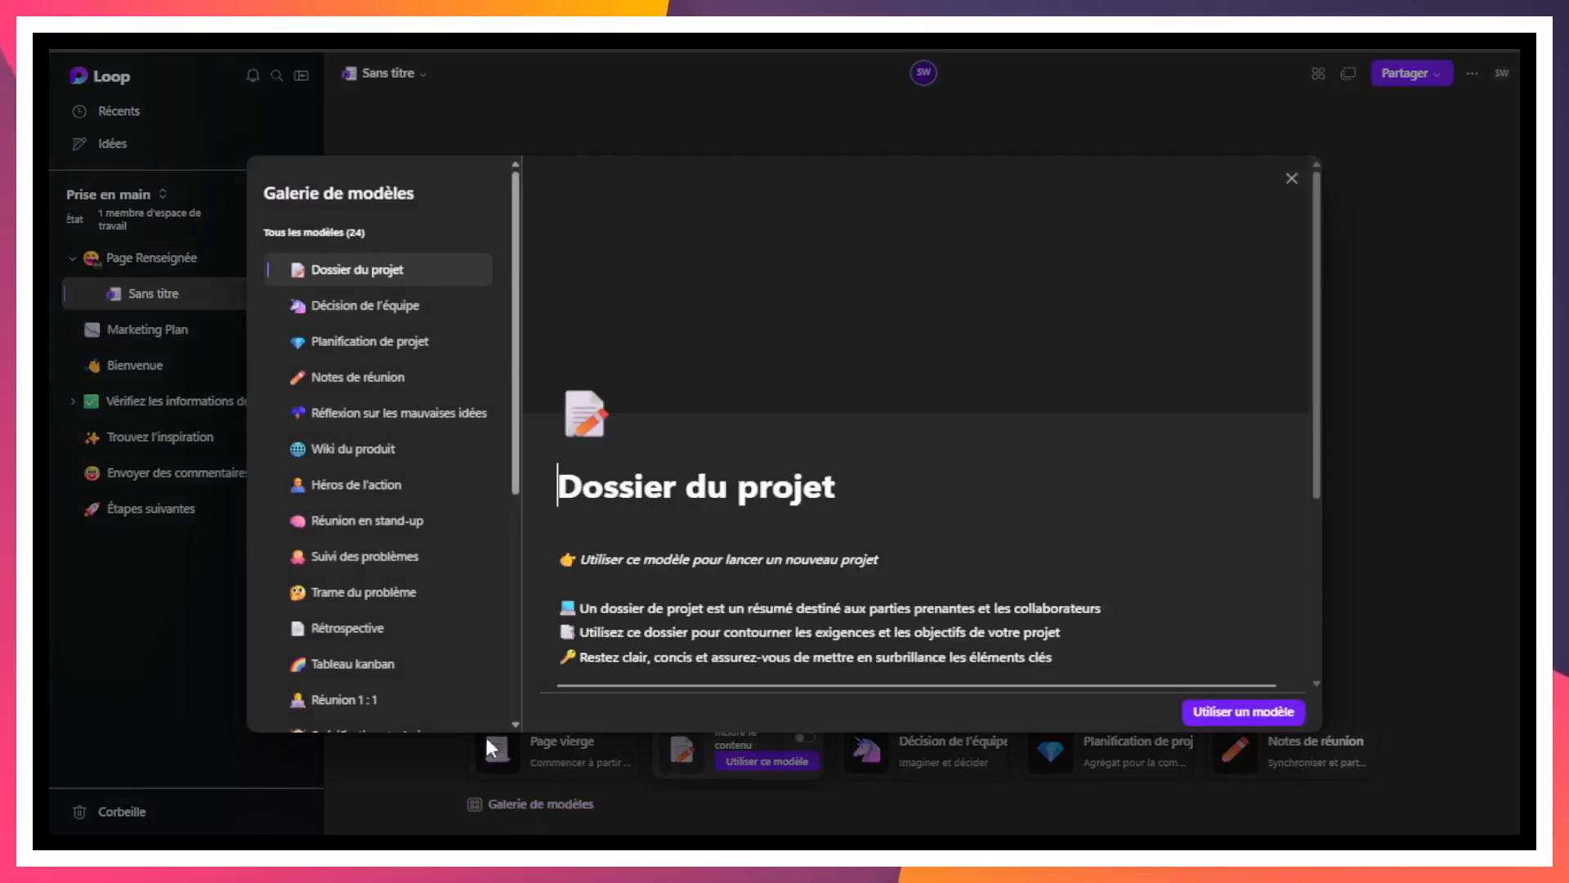
scroll(415, 567, "down", 5)
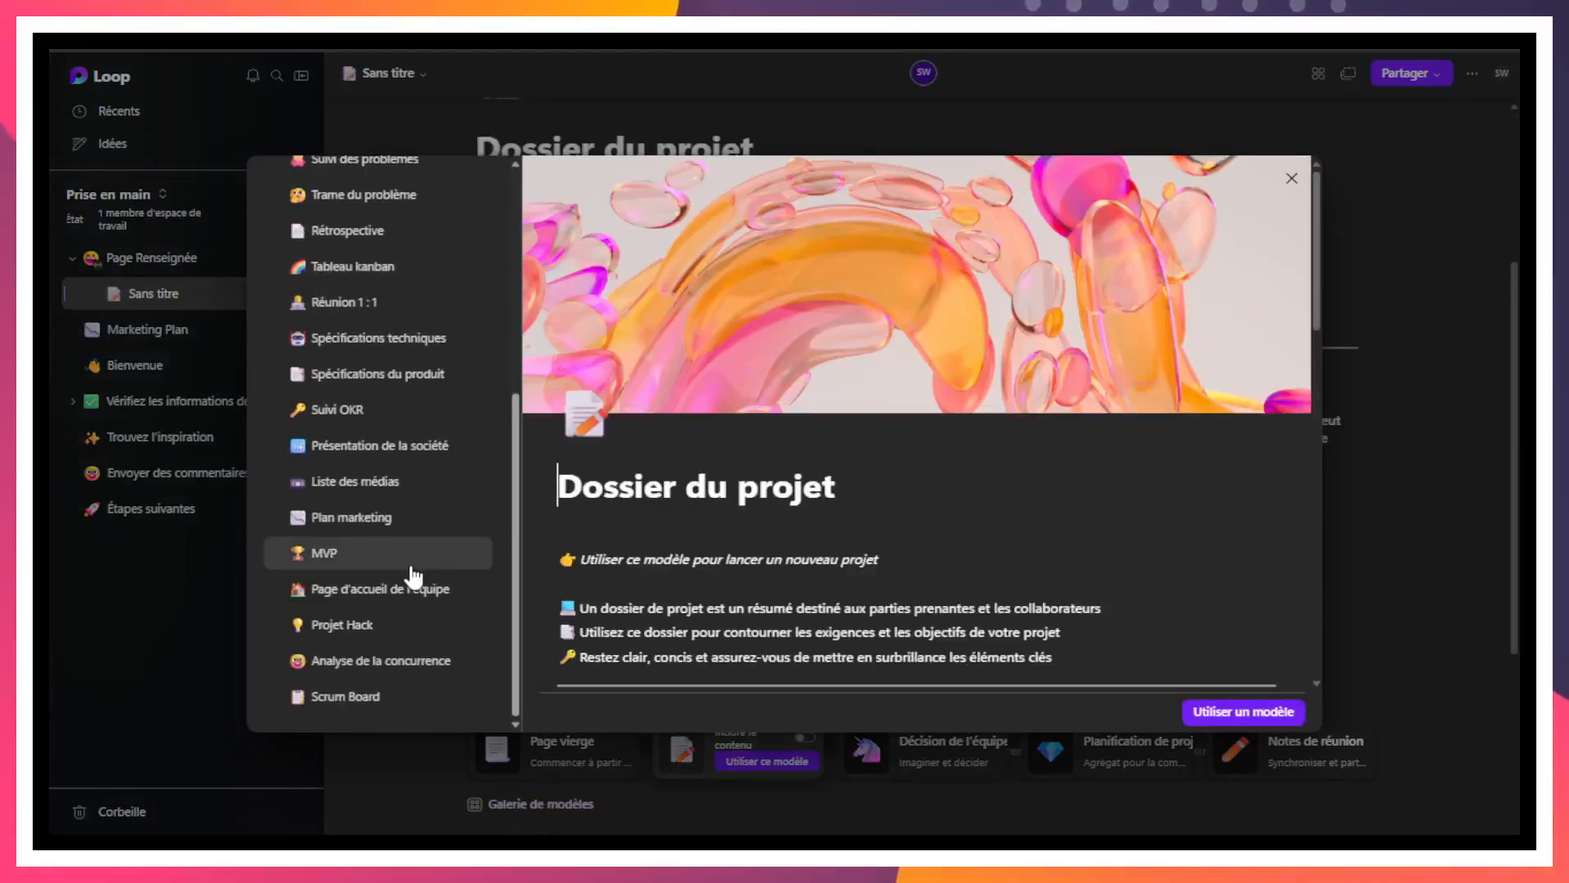
scroll(411, 572, "up", 5)
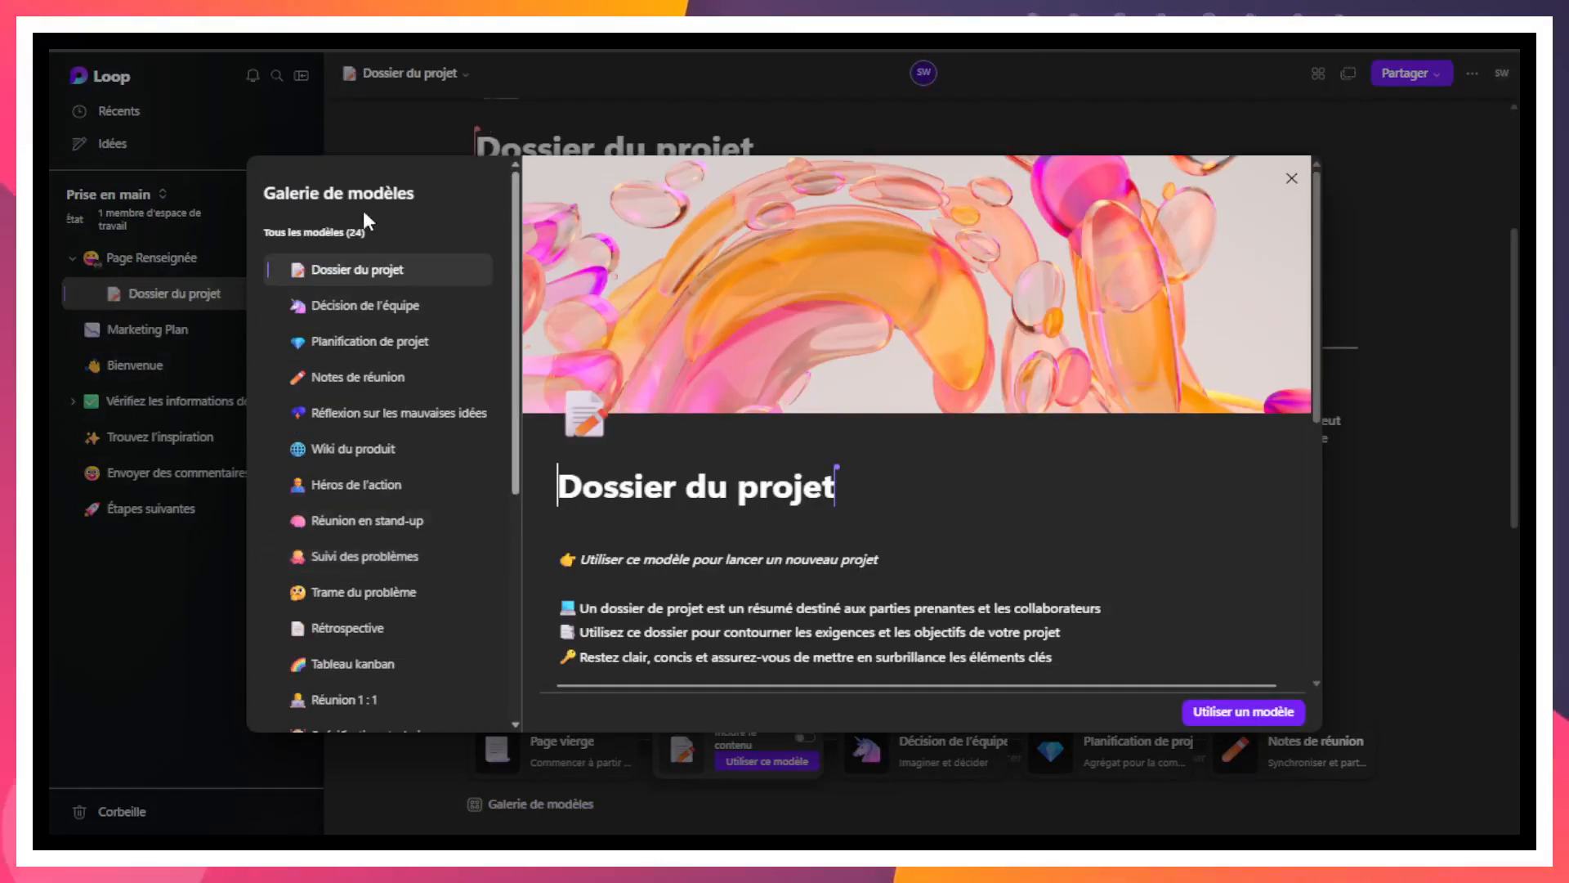